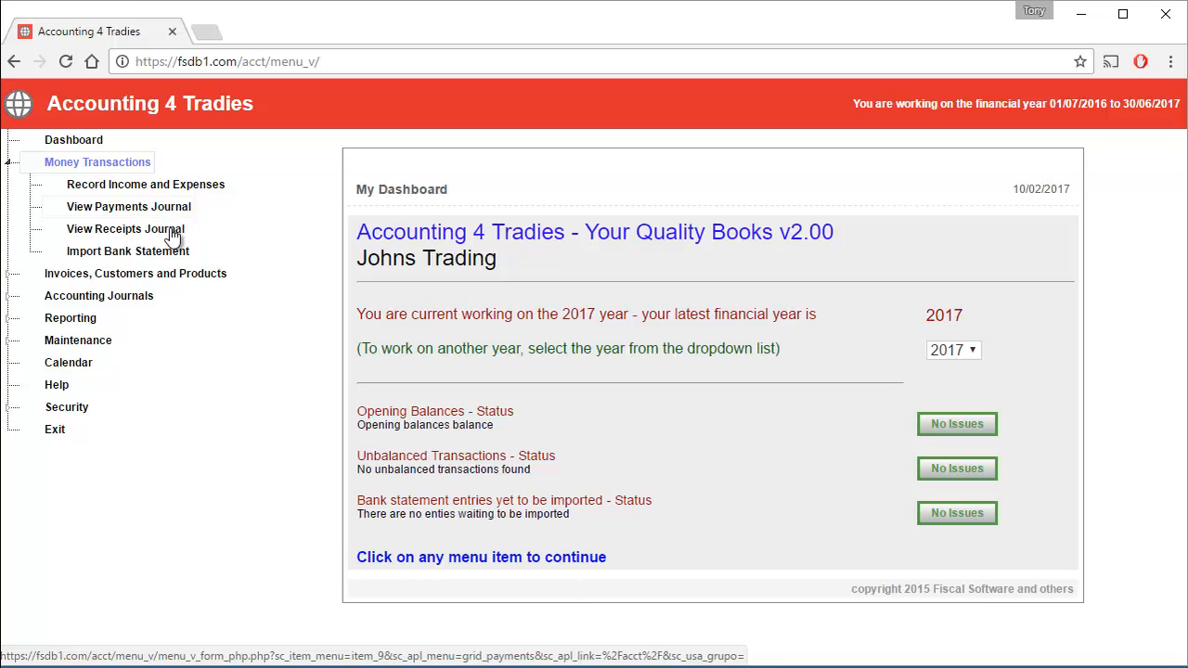
Open the income and expense transactions for the ANZ General Account
{"action": "left_click", "coordinate": [163, 233]}
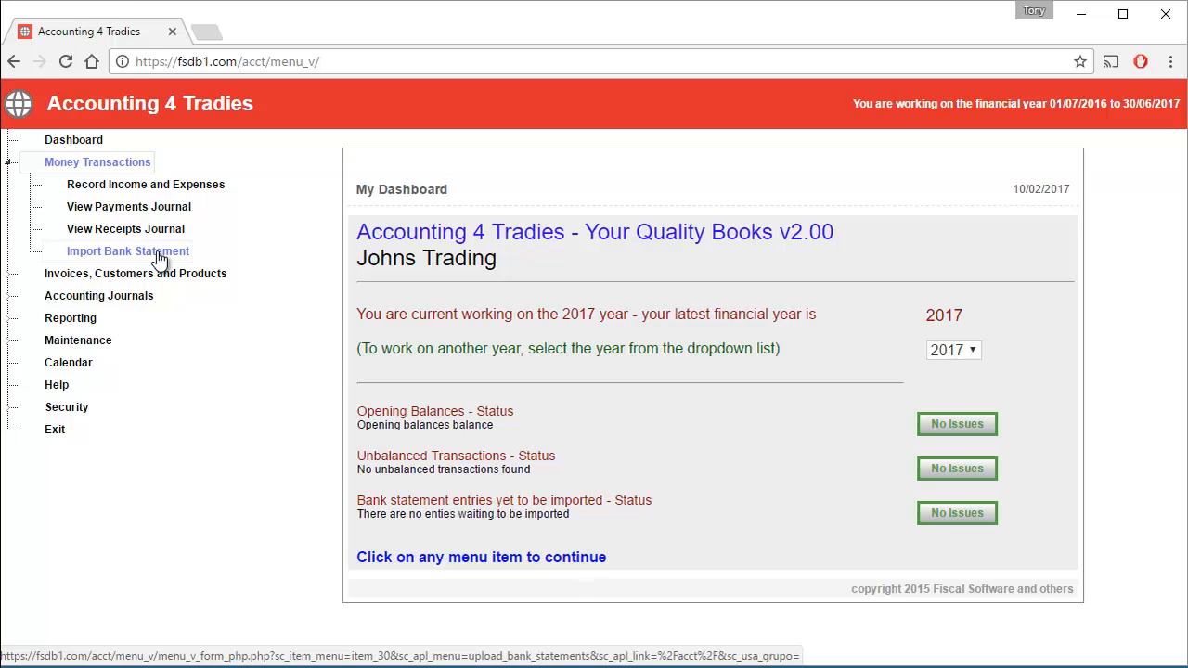
{"action": "left_click", "coordinate": [206, 184]}
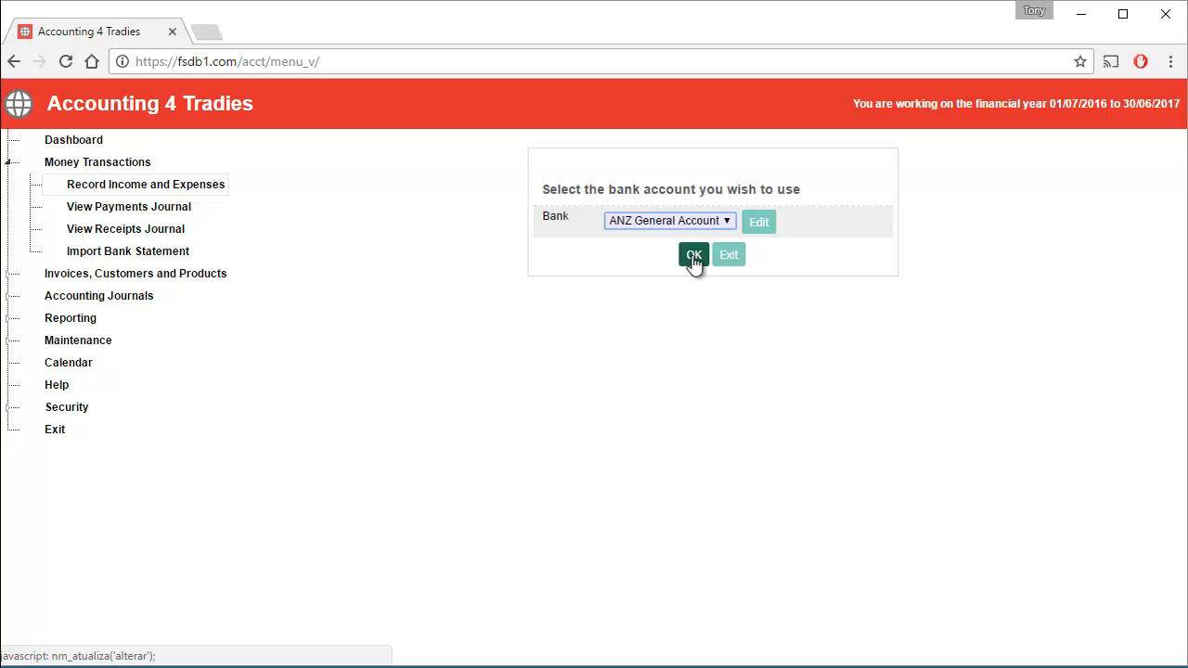
{"action": "left_click", "coordinate": [727, 223]}
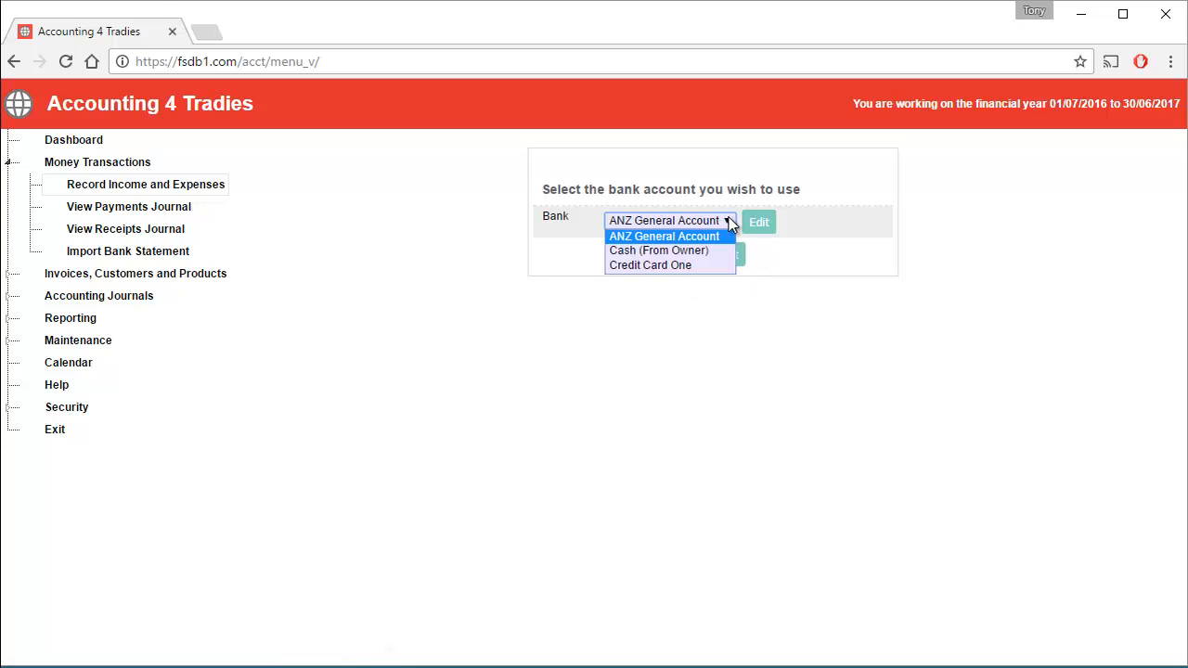
{"action": "left_click", "coordinate": [729, 222]}
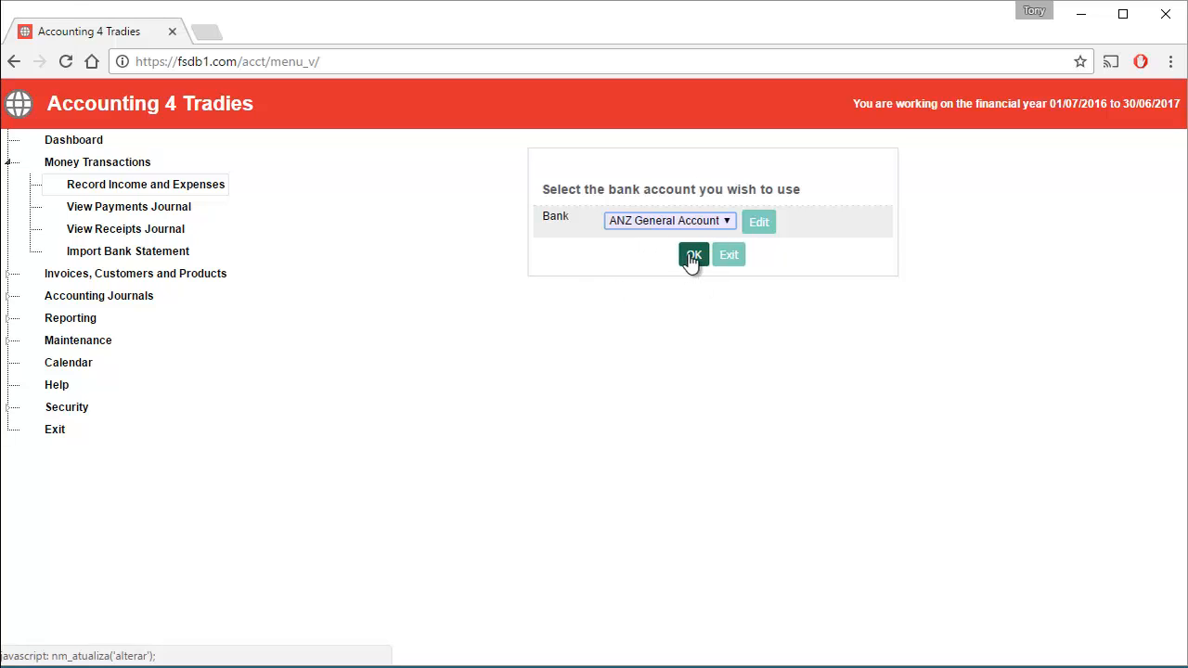
{"action": "left_click", "coordinate": [694, 258]}
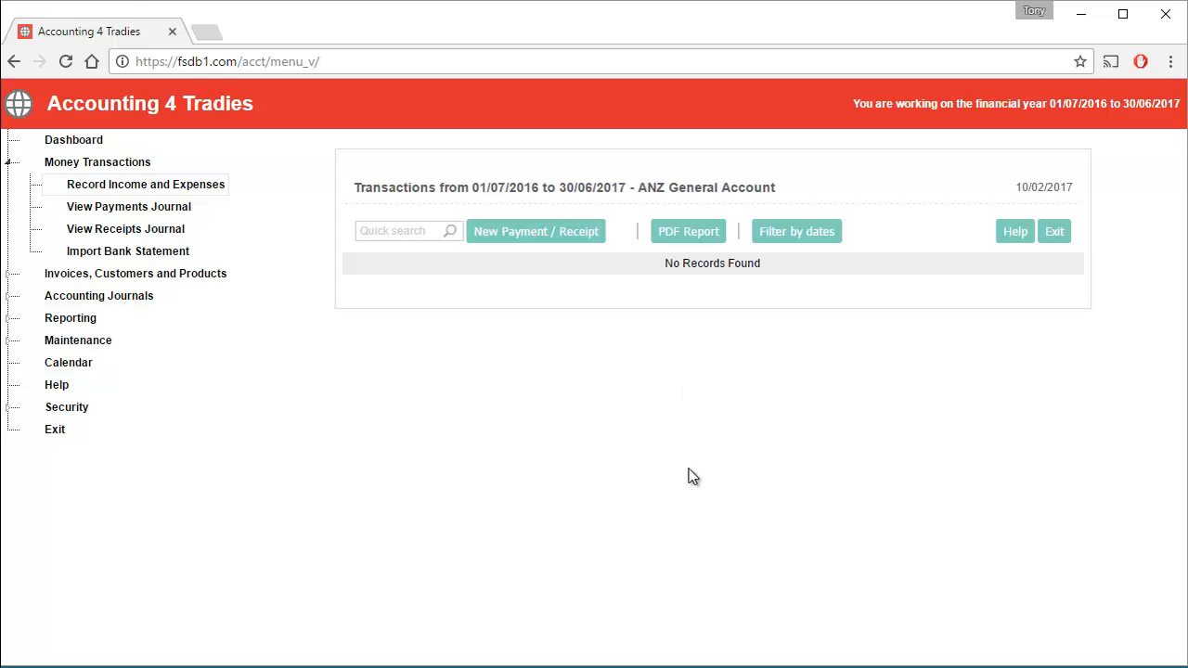
Start a new Payment record in this account with the transaction date 17/07/2016
{"action": "left_click", "coordinate": [524, 237]}
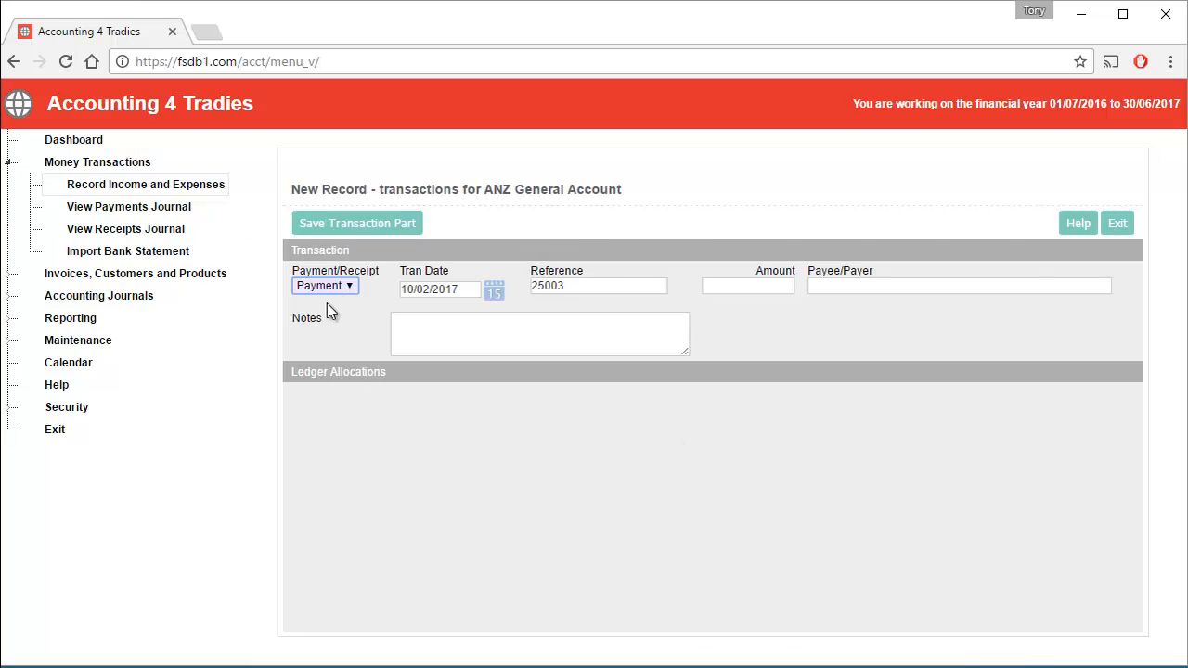
{"action": "left_click", "coordinate": [350, 290]}
{"action": "left_click", "coordinate": [349, 286]}
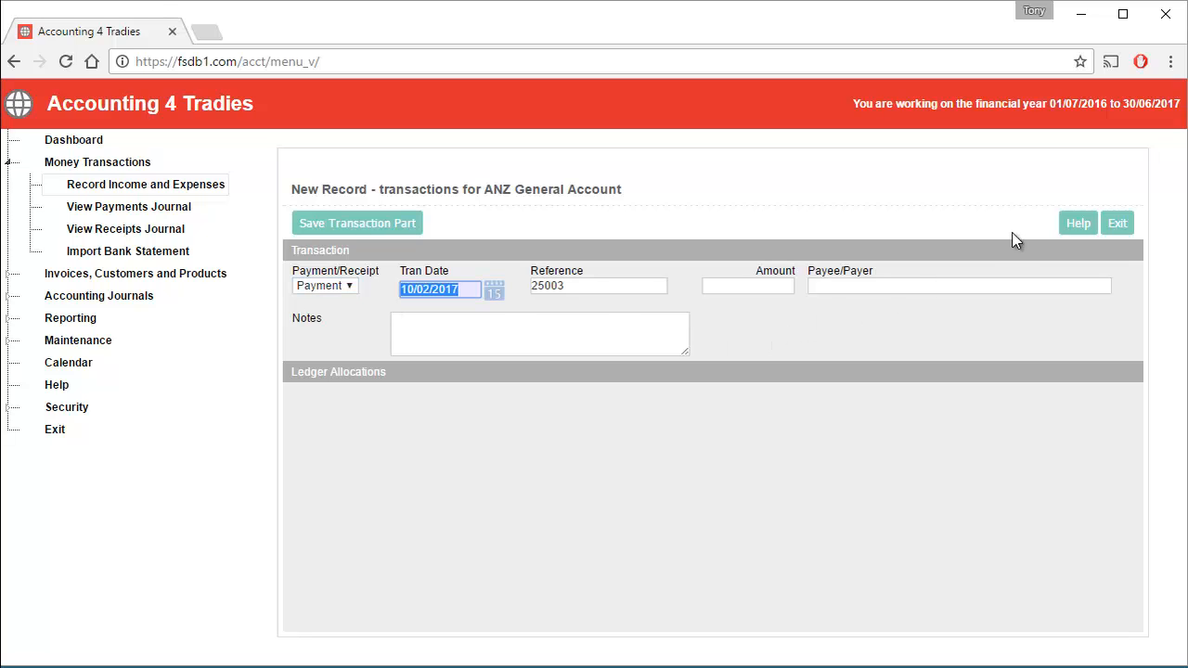
{"action": "key", "text": "Tab"}
{"action": "type", "text": "17/0"}
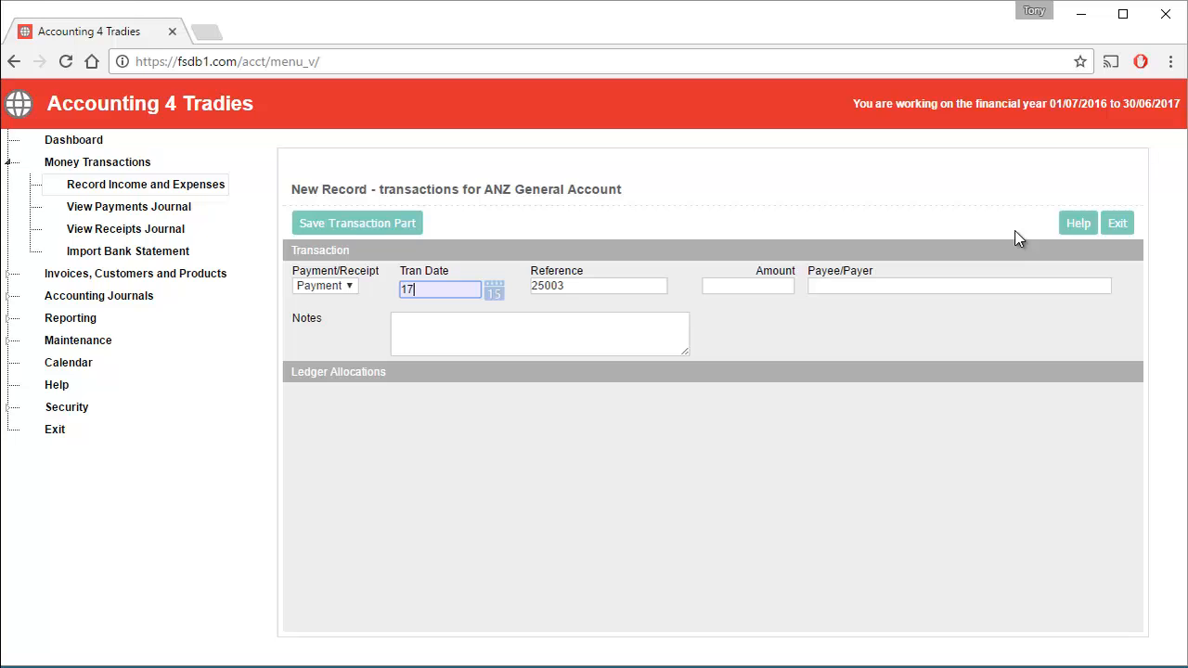
{"action": "type", "text": "7/2016"}
{"action": "key", "text": "Tab"}
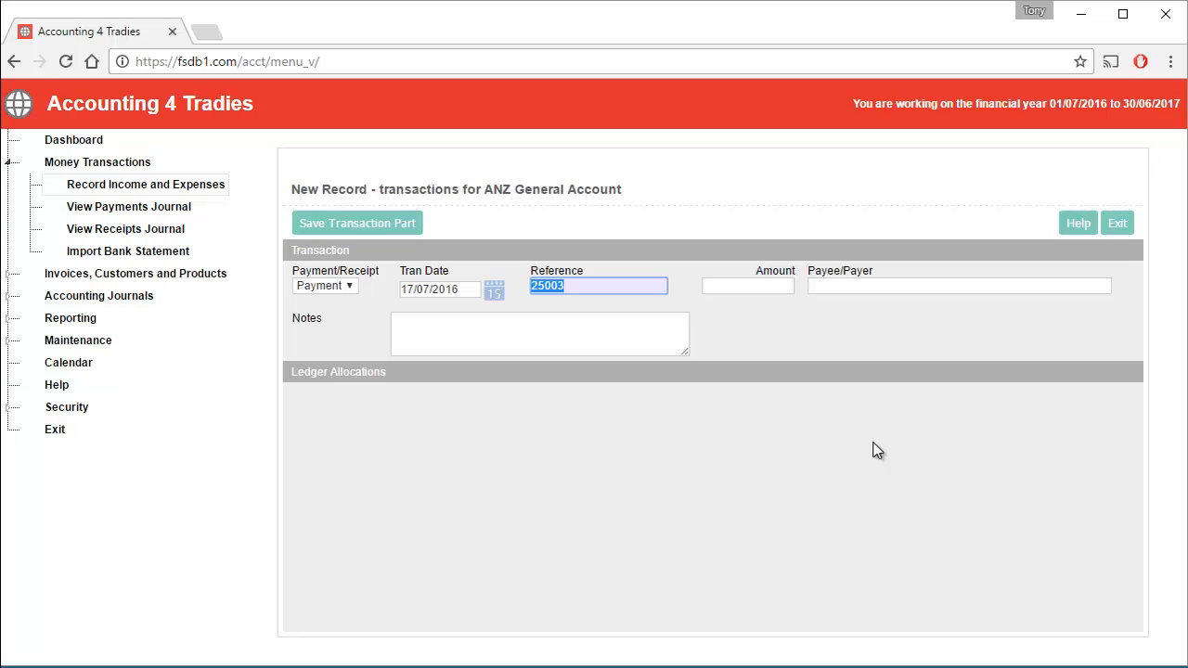
Enter amount 500.00, payee Bunnings and the note "Masterials and tools", and save the transaction part of the payment
{"action": "key", "text": "Tab"}
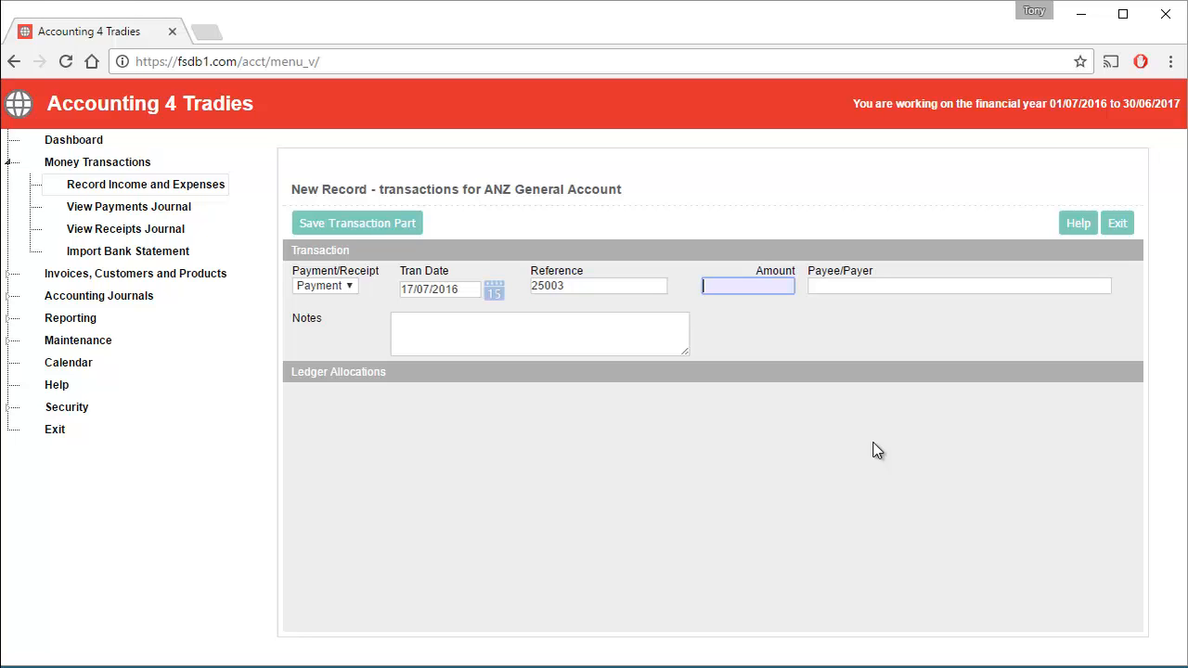
{"action": "type", "text": "500.00"}
{"action": "key", "text": "Tab"}
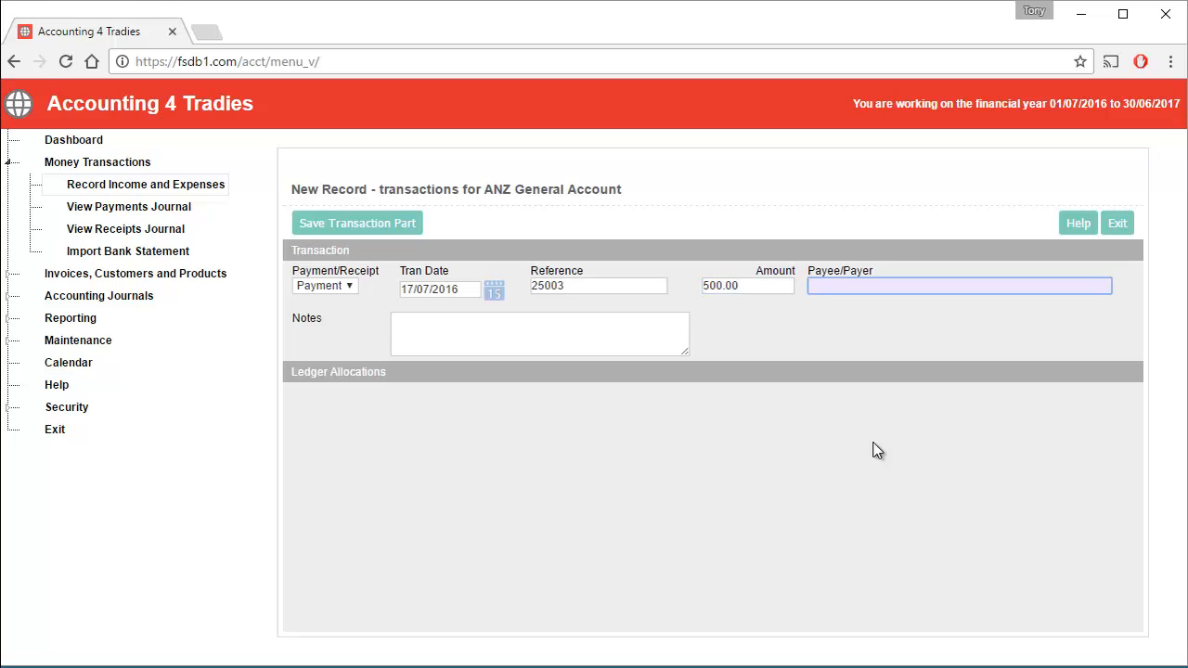
{"action": "type", "text": "Bunnings"}
{"action": "key", "text": "Tab"}
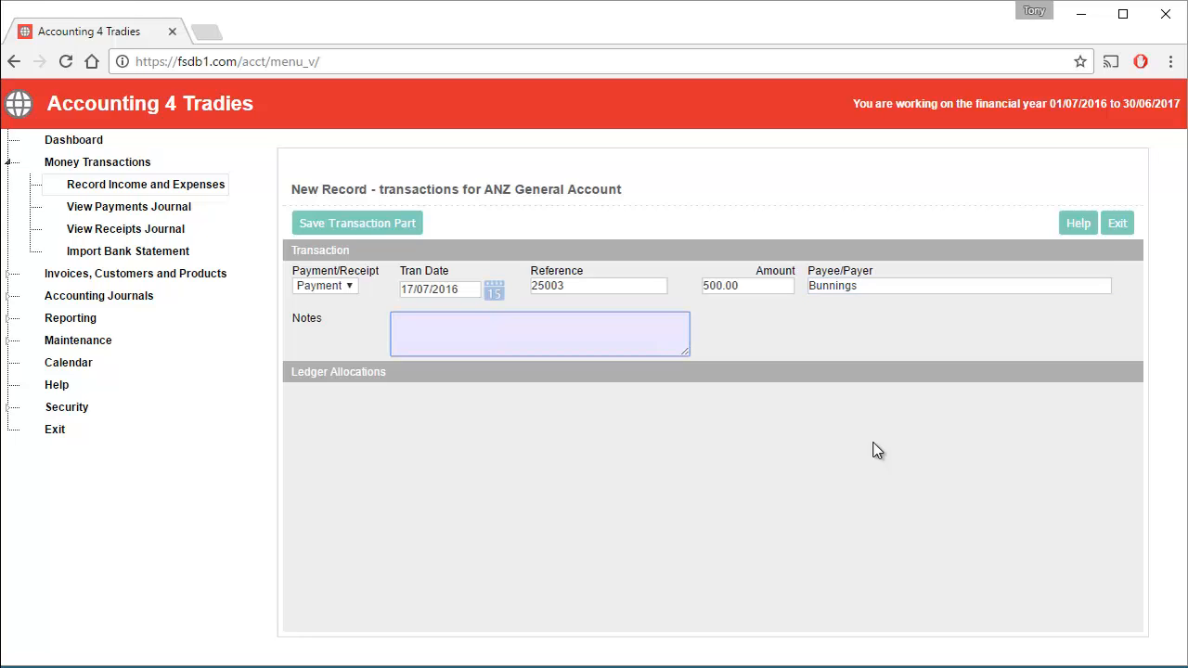
{"action": "type", "text": "Masterials and tools"}
{"action": "left_click", "coordinate": [374, 226]}
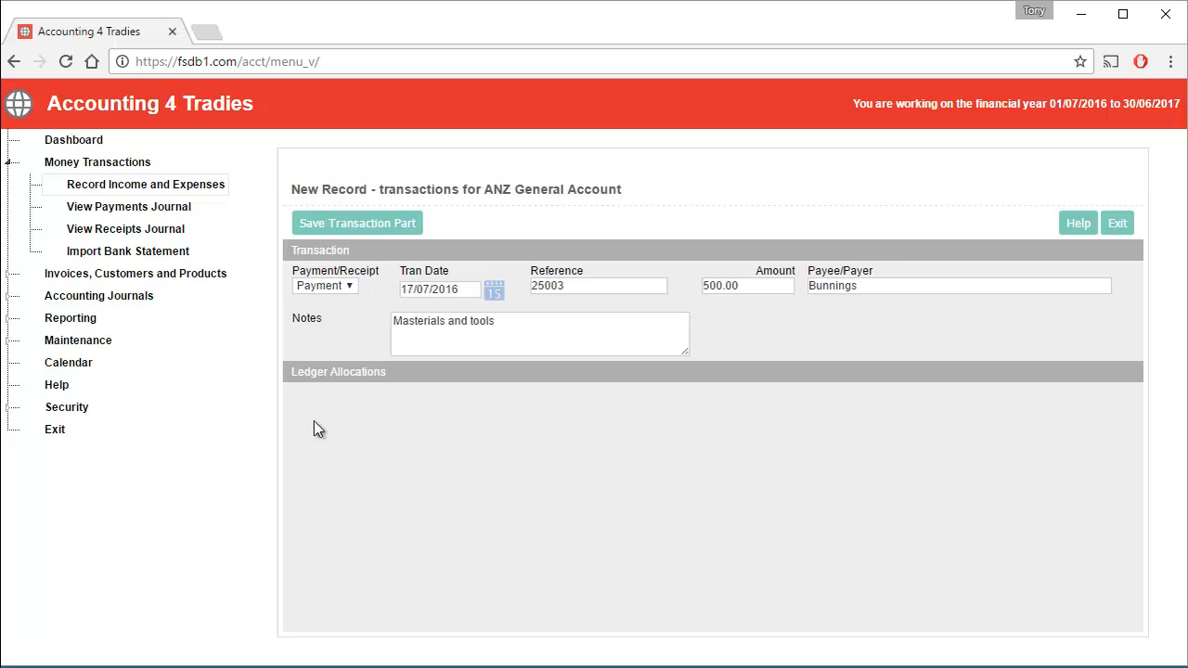
{"action": "left_click", "coordinate": [356, 222]}
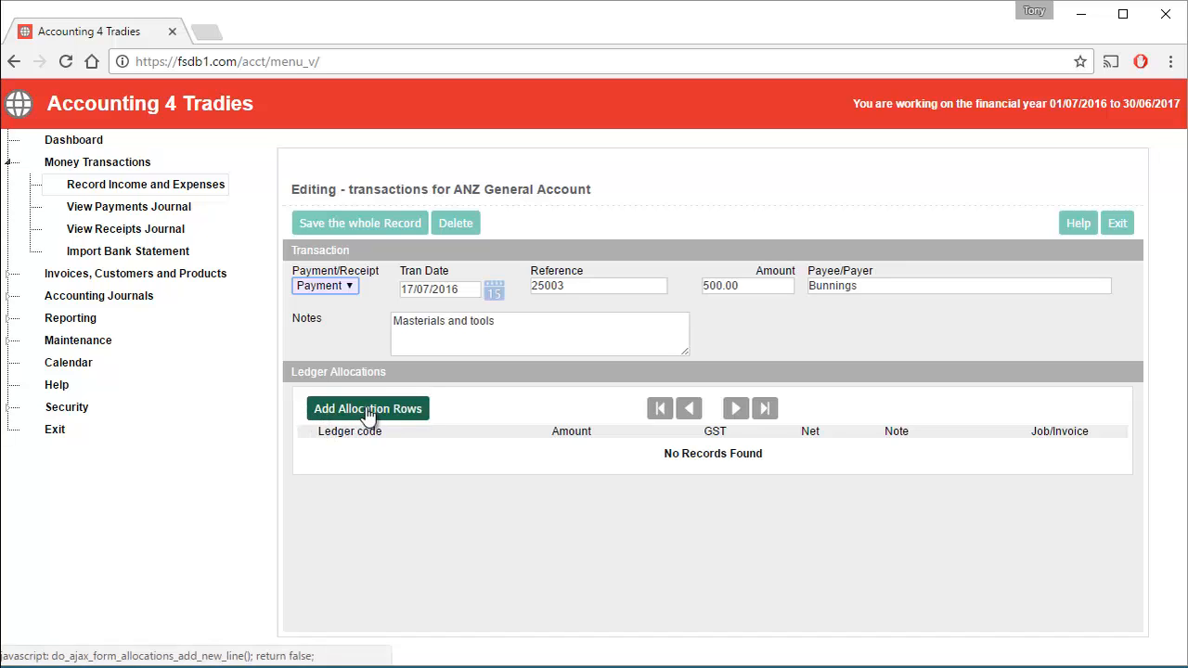
Add an allocation row to the payment with ledger code 400 Purchases - Materials and amount 300, and insert it
{"action": "left_click", "coordinate": [397, 411]}
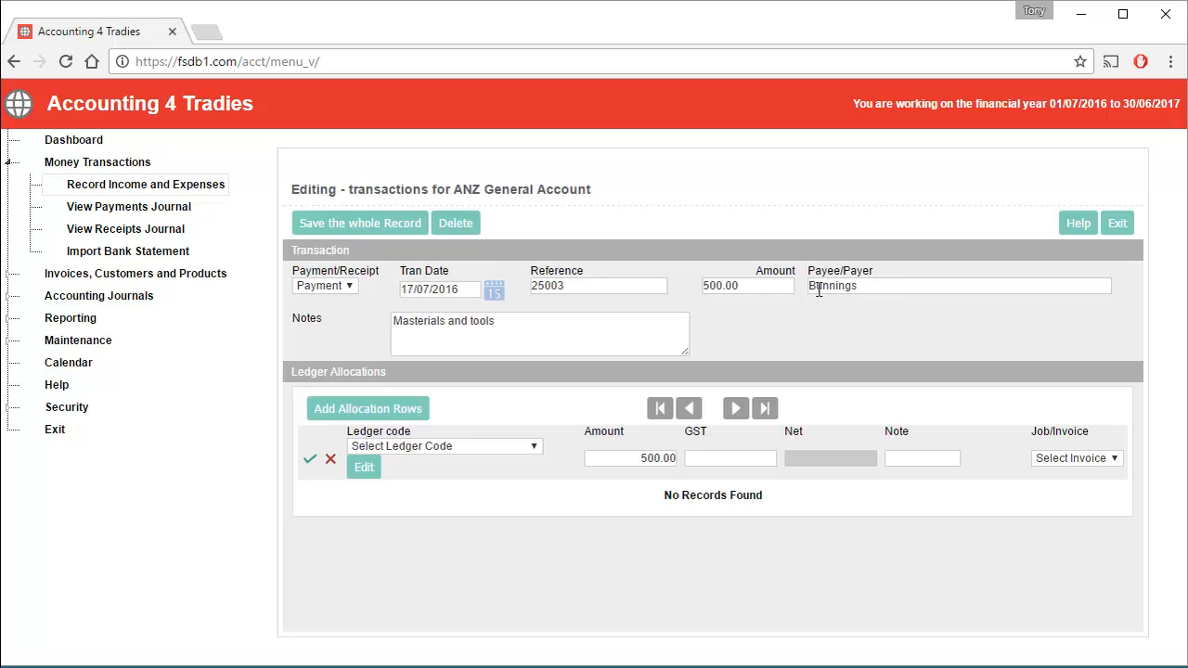
{"action": "left_click", "coordinate": [411, 448]}
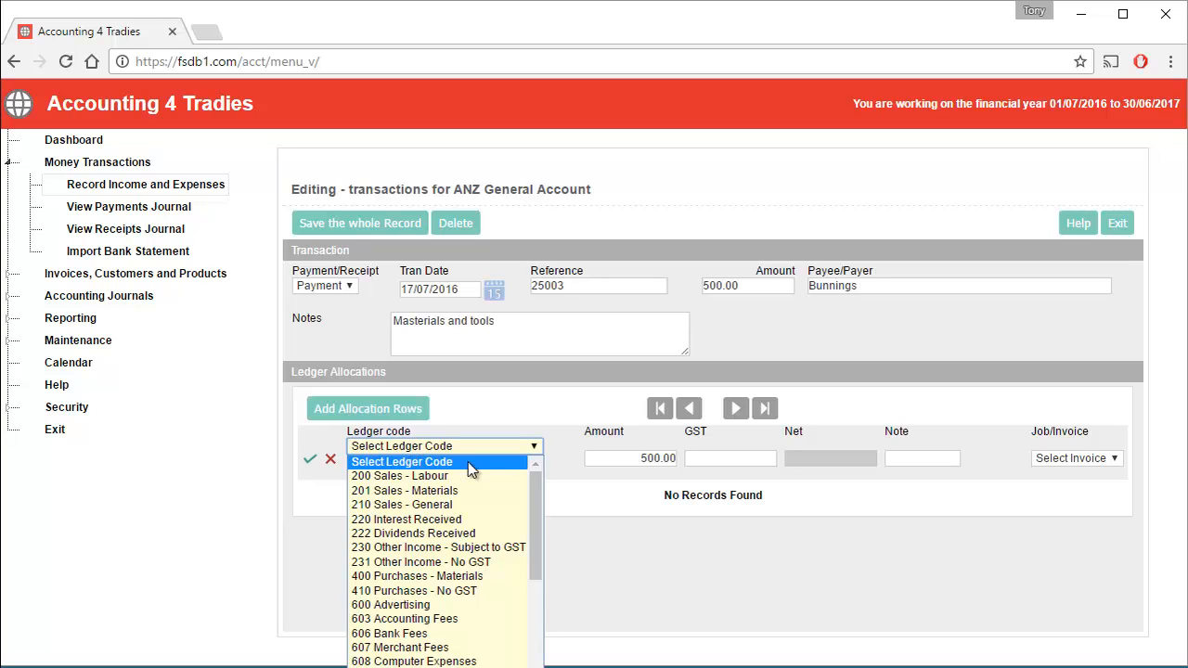
{"action": "left_click", "coordinate": [405, 576]}
{"action": "key", "text": "Tab"}
{"action": "key", "text": "Tab"}
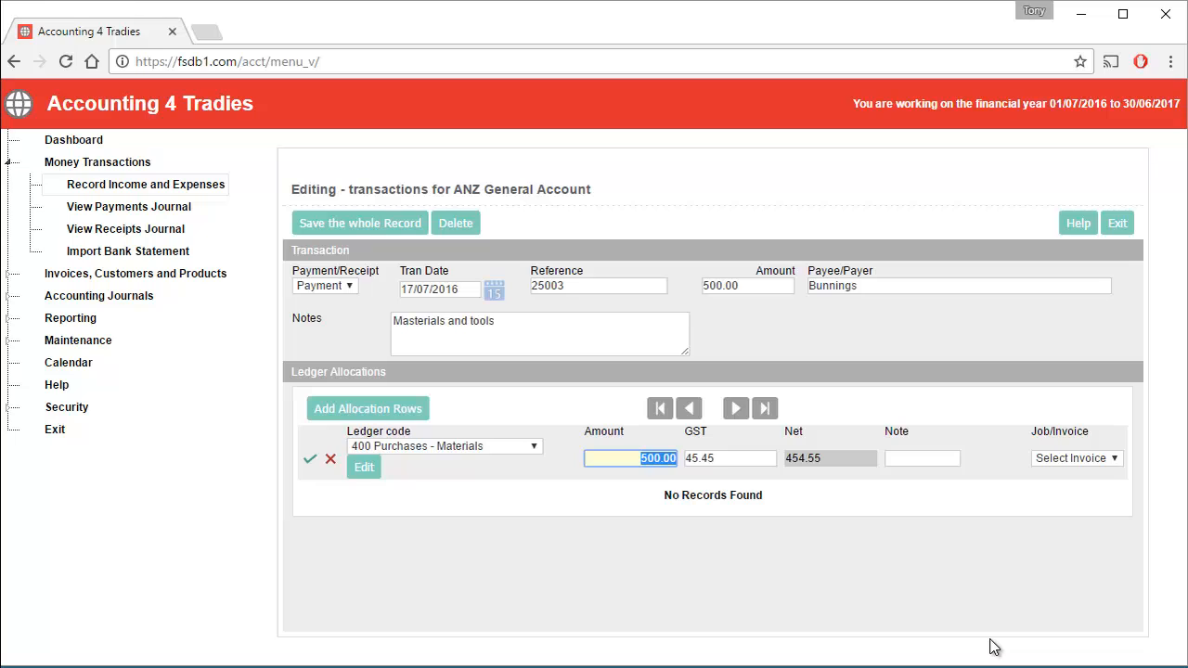
{"action": "key", "text": "BackSpace"}
{"action": "type", "text": "300"}
{"action": "key", "text": "Tab"}
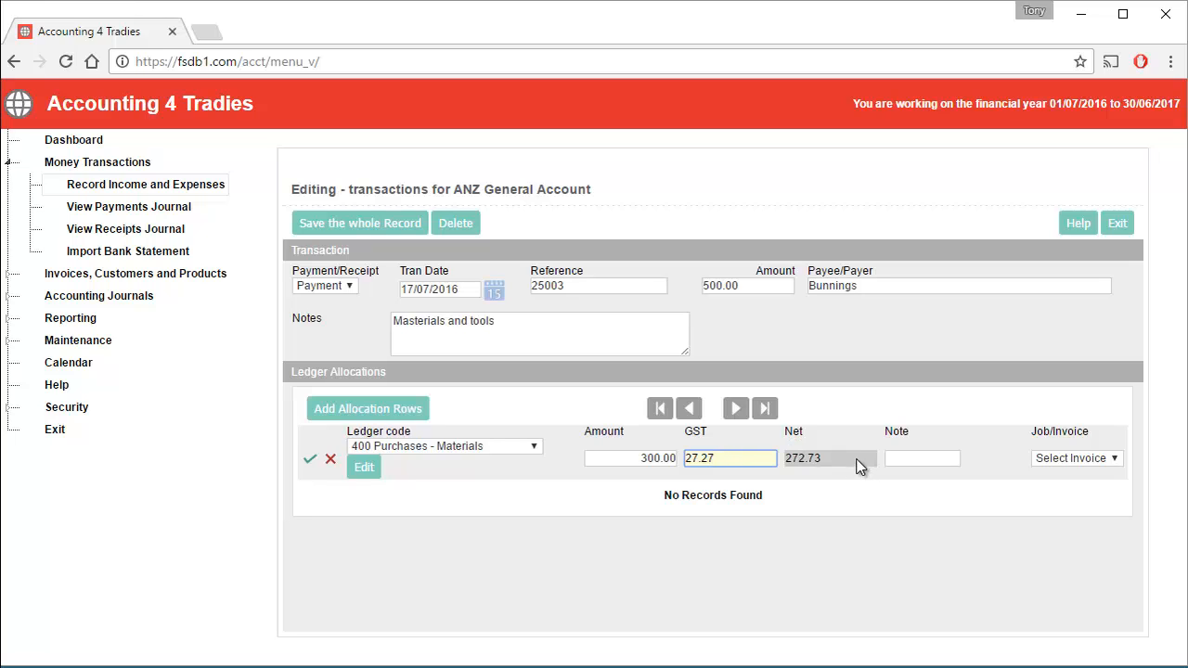
{"action": "left_click", "coordinate": [312, 461]}
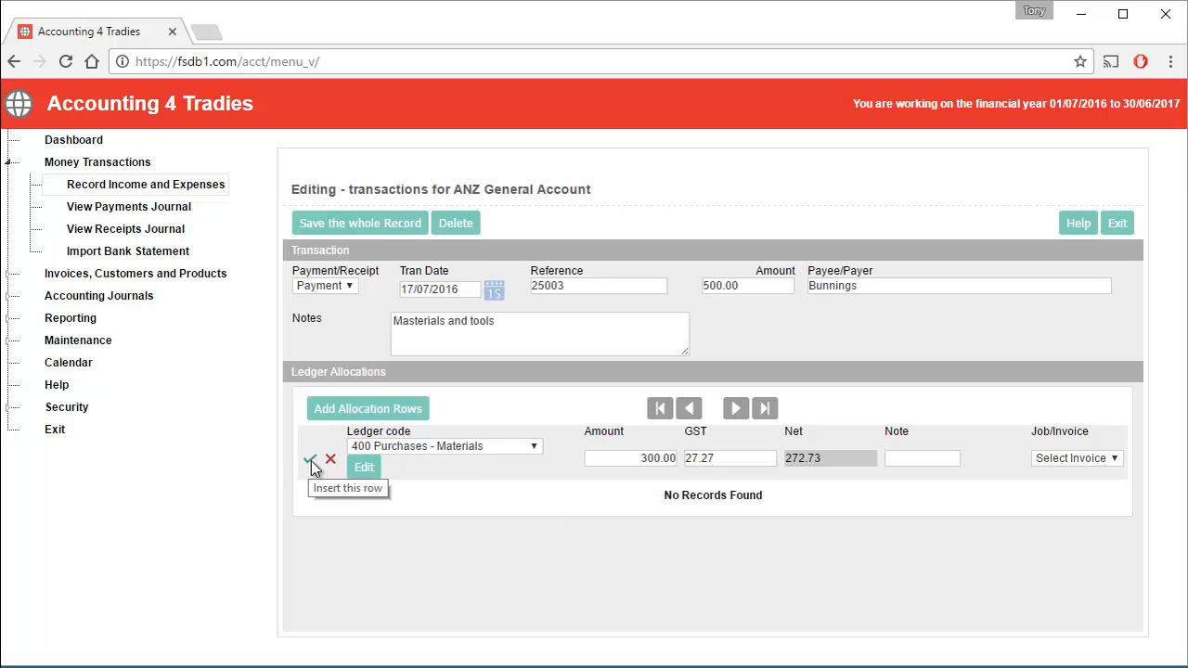
{"action": "left_click", "coordinate": [311, 460]}
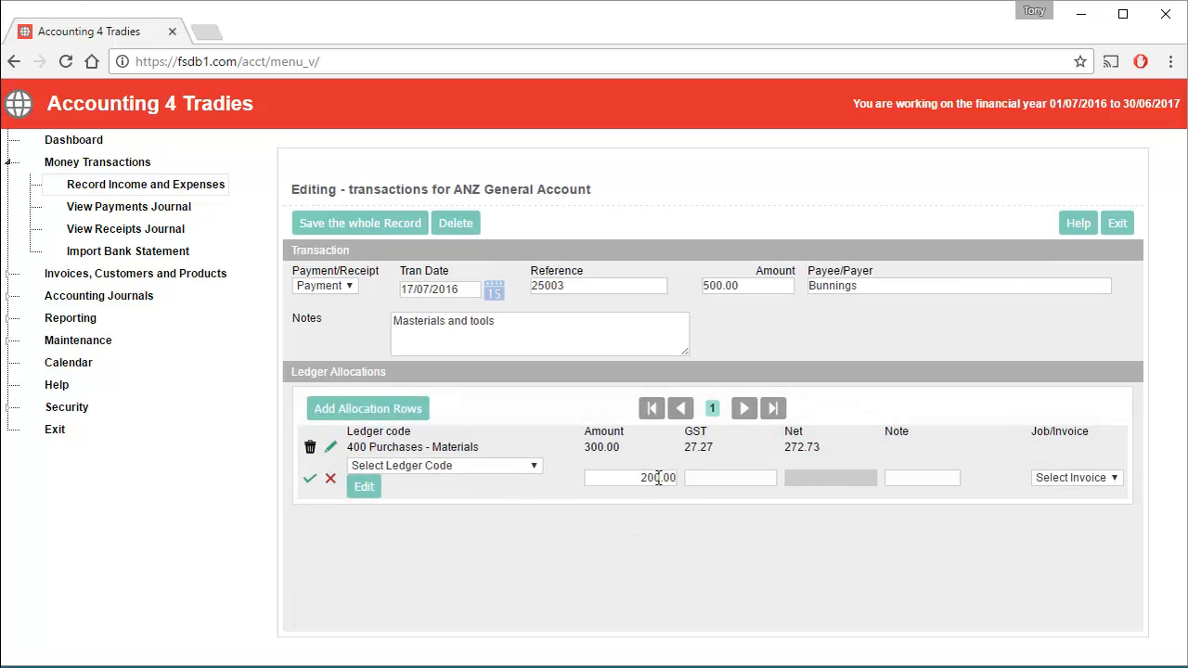
Allocate the remaining payment amount to ledger code 660 Repairs and Mainteance and save the whole record
{"action": "left_click", "coordinate": [443, 467]}
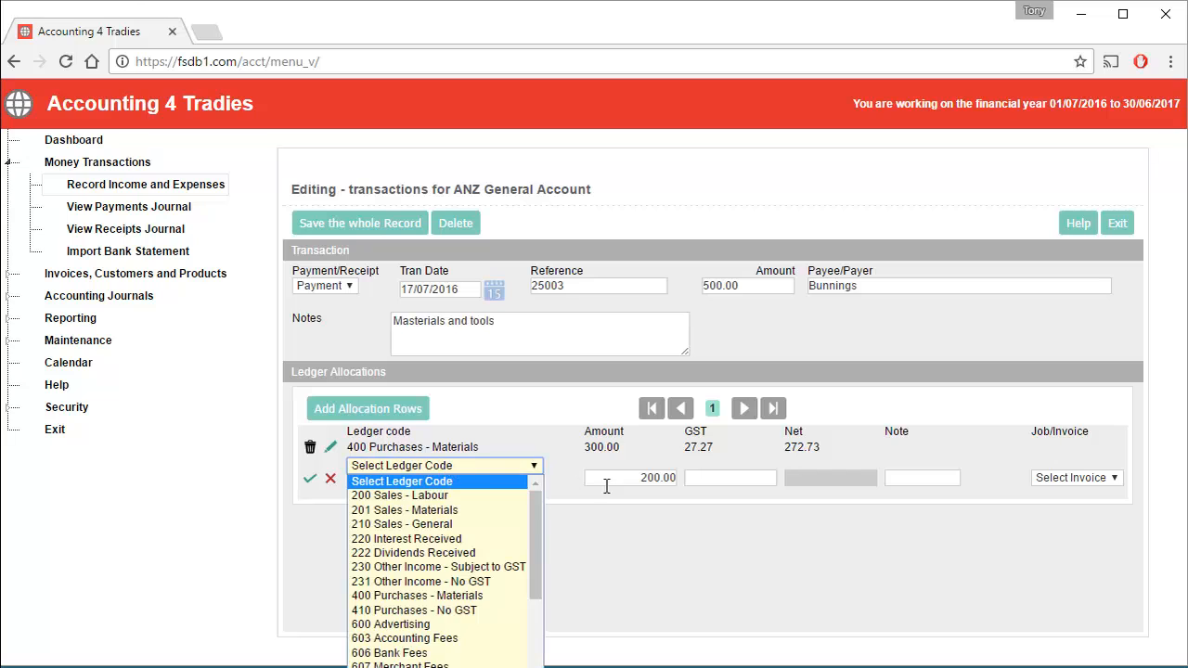
{"action": "left_click_drag", "start_coordinate": [535, 512], "coordinate": [538, 605]}
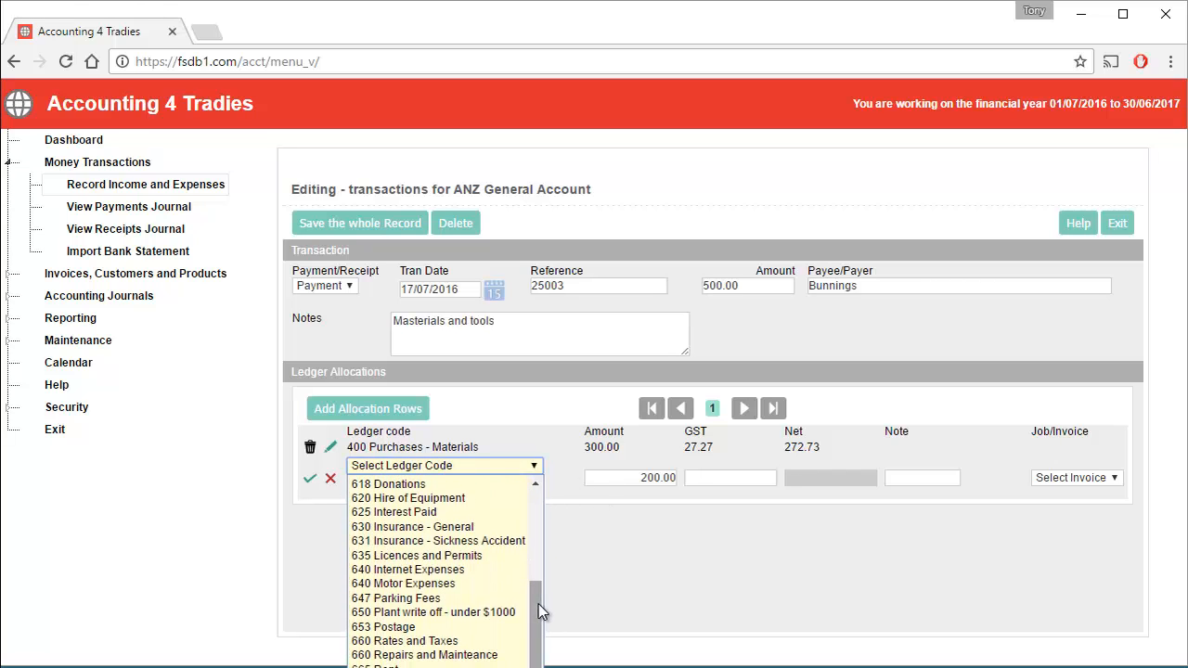
{"action": "left_click", "coordinate": [415, 656]}
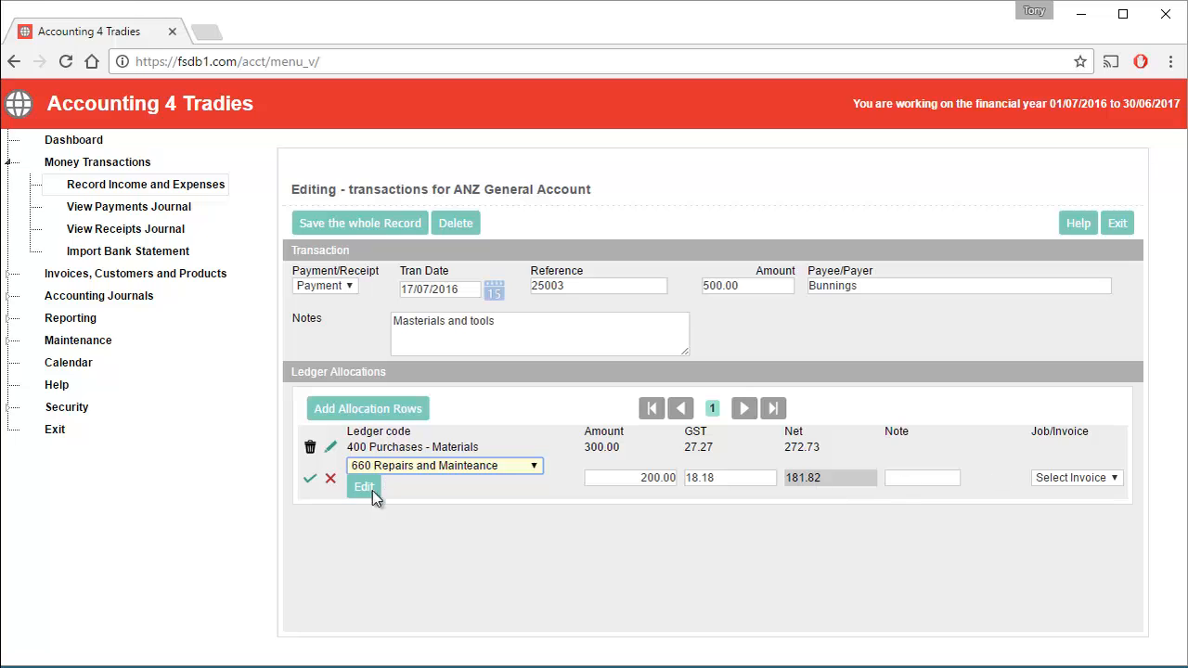
{"action": "left_click", "coordinate": [311, 481]}
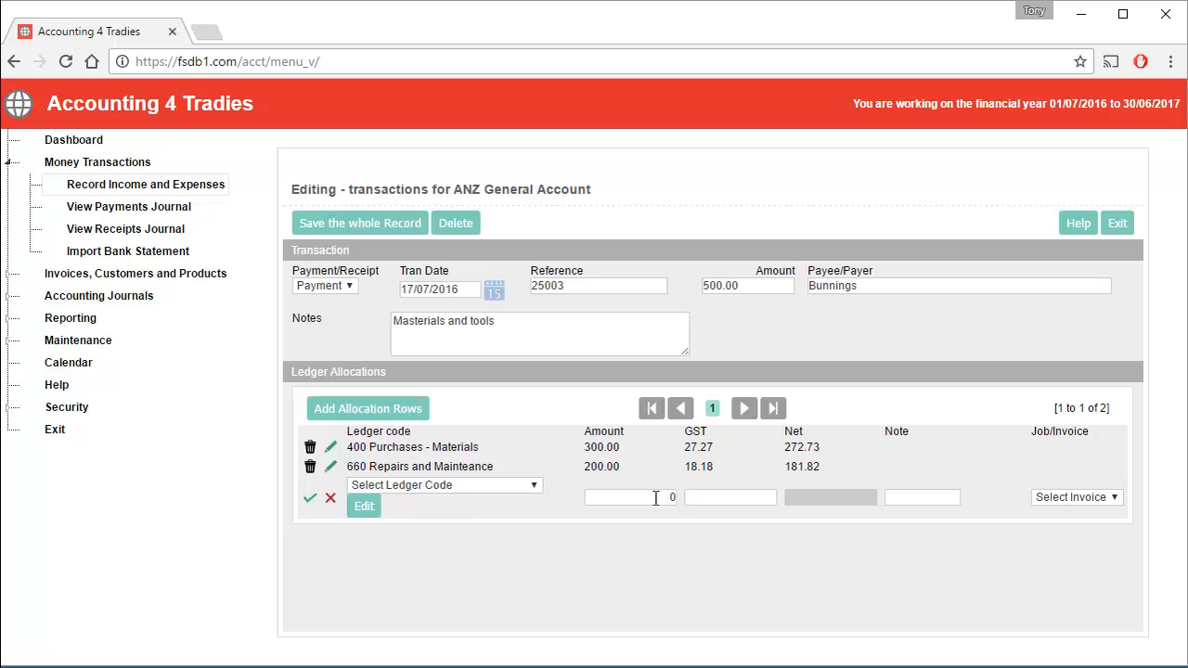
{"action": "left_click", "coordinate": [381, 227]}
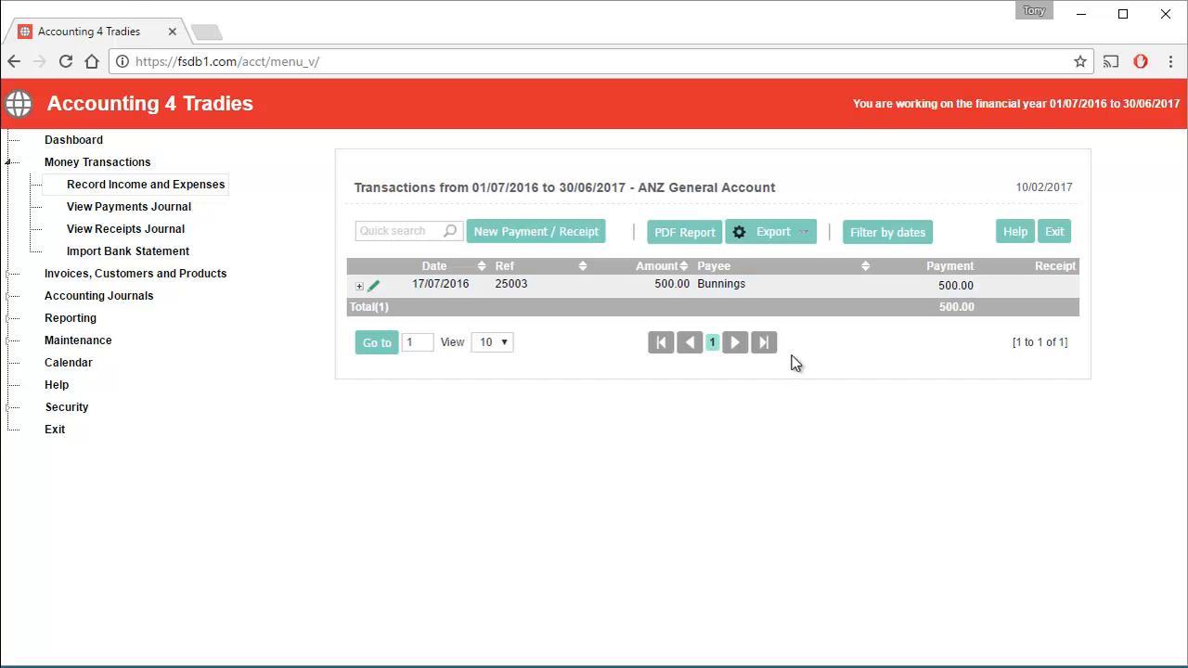
Start a new Receipt record in the ANZ General Account with the transaction date 18/07/2106
{"action": "left_click", "coordinate": [538, 234]}
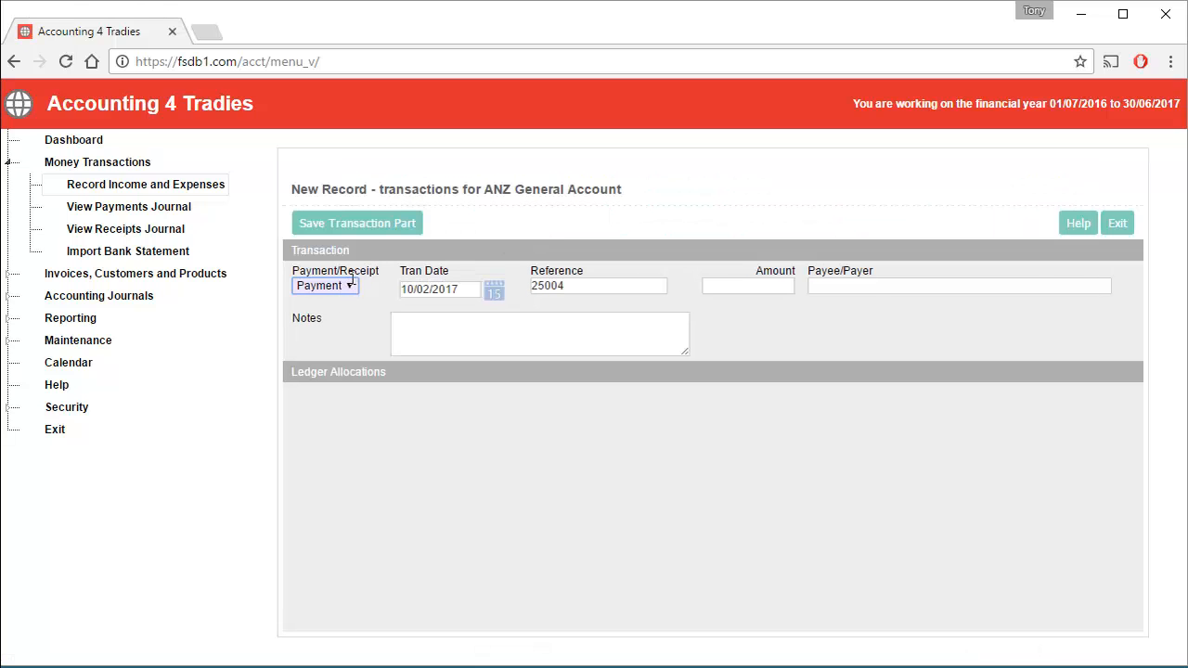
{"action": "left_click", "coordinate": [348, 284]}
{"action": "left_click", "coordinate": [334, 319]}
{"action": "key", "text": "Tab"}
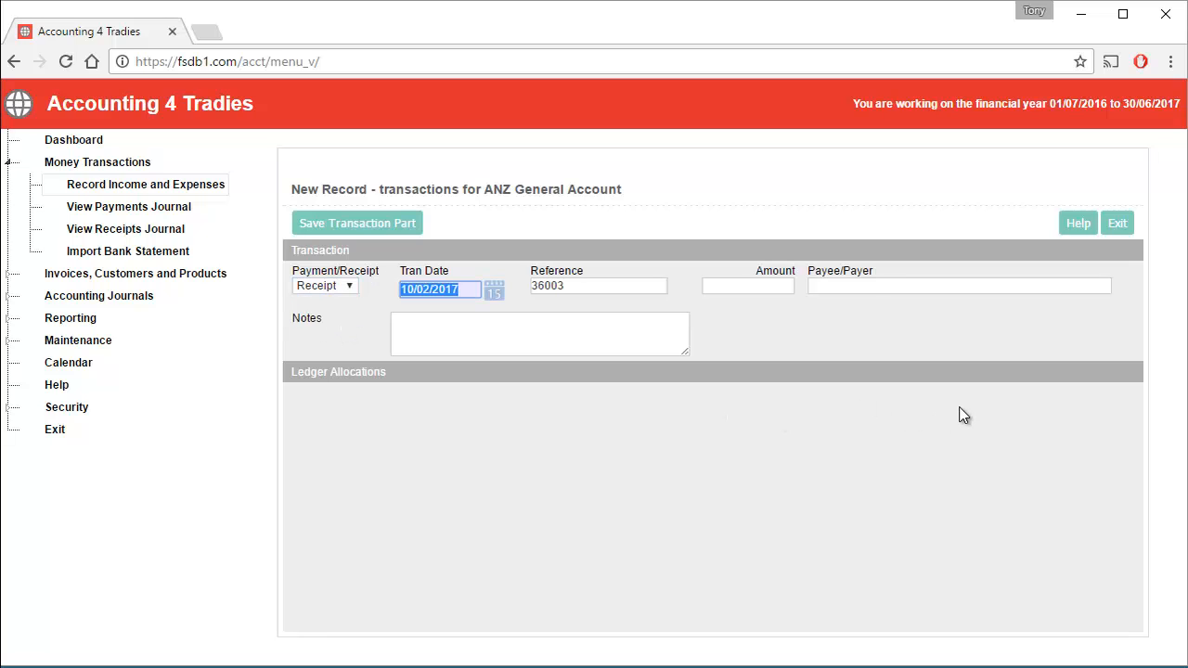
{"action": "type", "text": "18/0"}
{"action": "type", "text": "/2106"}
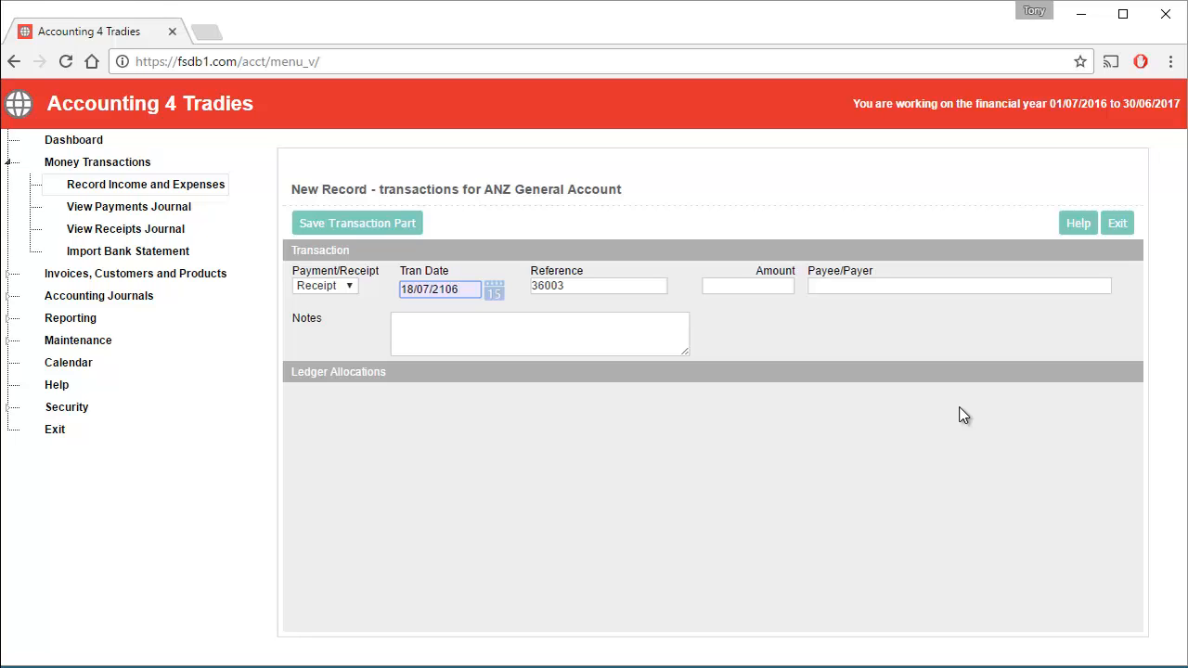
{"action": "key", "text": "Tab"}
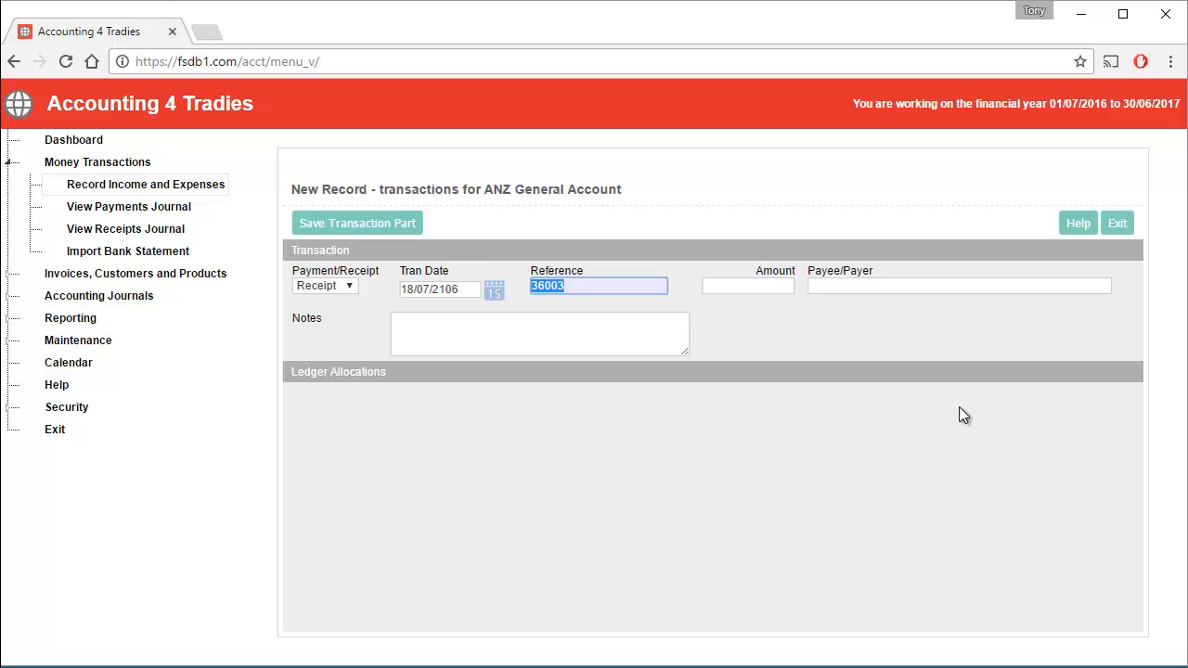
Enter the receipt amount 1,000.00 and the payer's full name, and save the transaction part
{"action": "key", "text": "Tab"}
{"action": "type", "text": "1,000"}
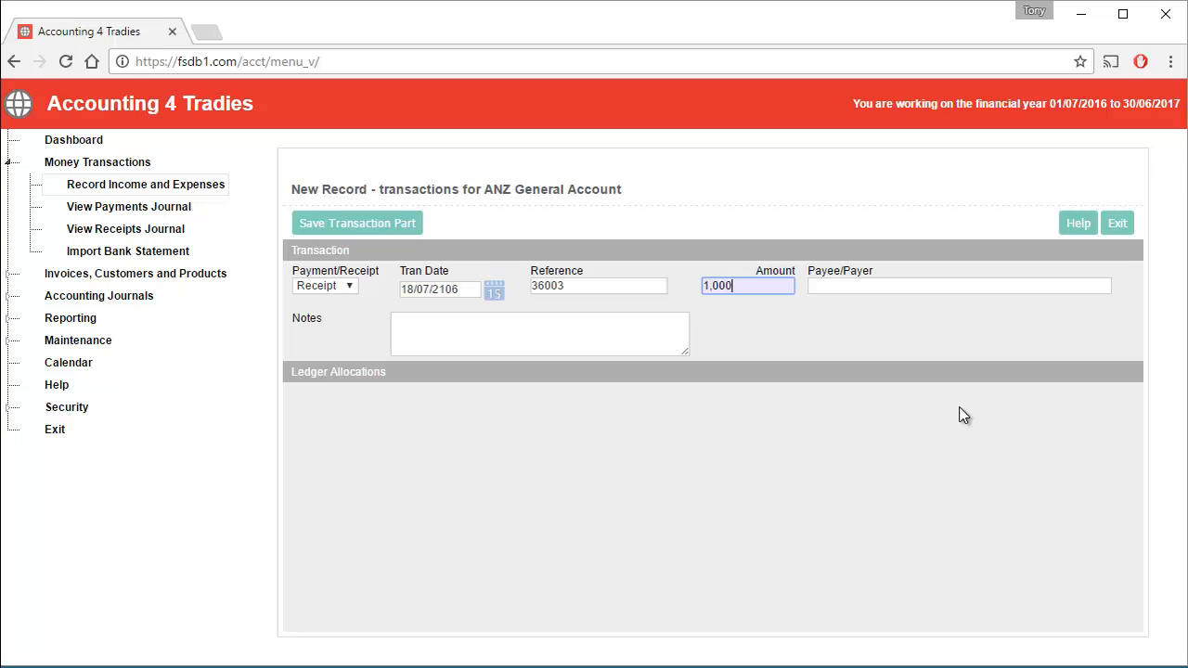
{"action": "type", "text": ".00"}
{"action": "key", "text": "Tab"}
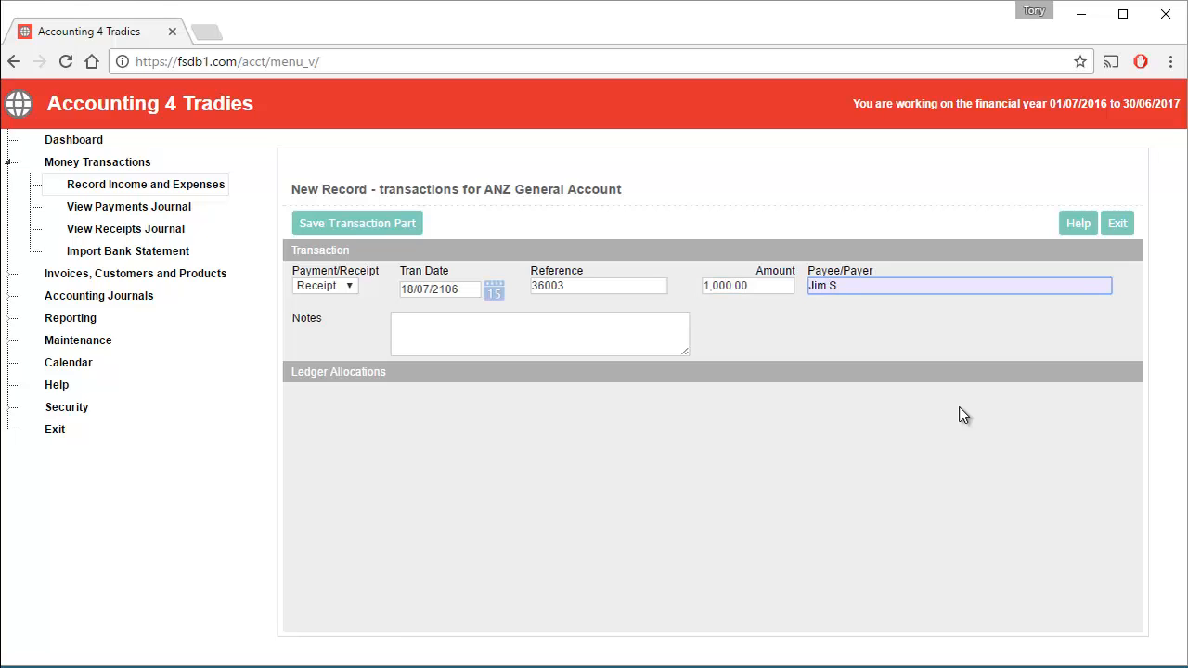
{"action": "key", "text": "Tab"}
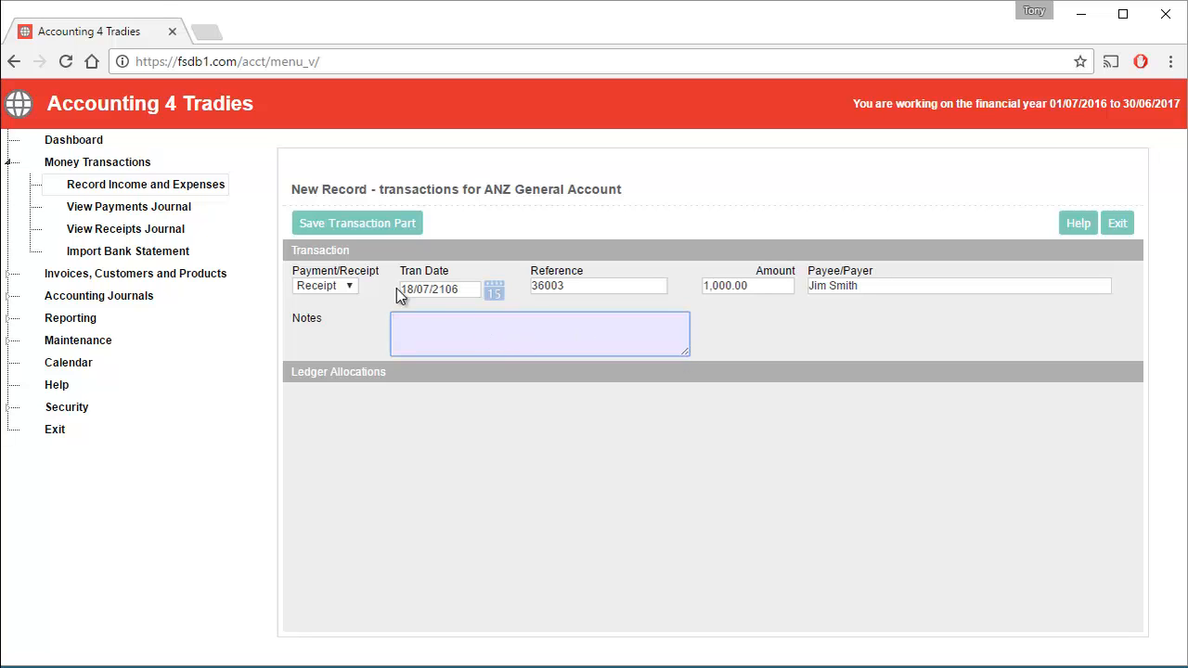
{"action": "left_click", "coordinate": [360, 230]}
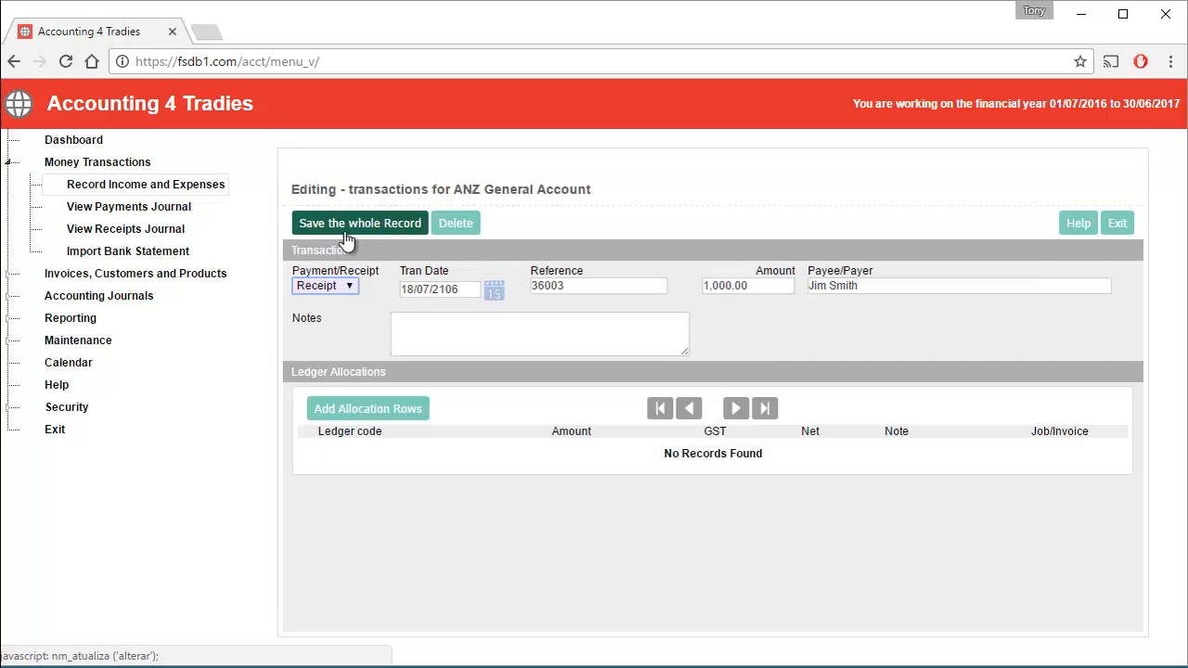
Add an allocation row to the receipt with ledger code 201 Sales - Materials and amount 500, and insert it
{"action": "left_click", "coordinate": [411, 414]}
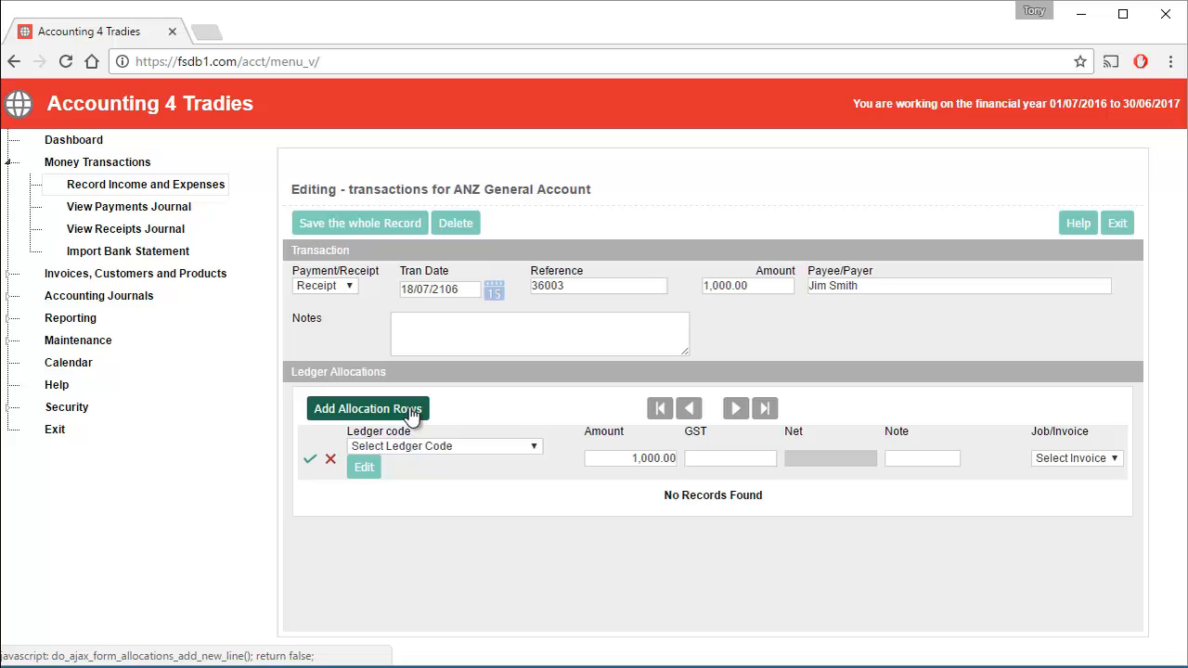
{"action": "left_click", "coordinate": [461, 449]}
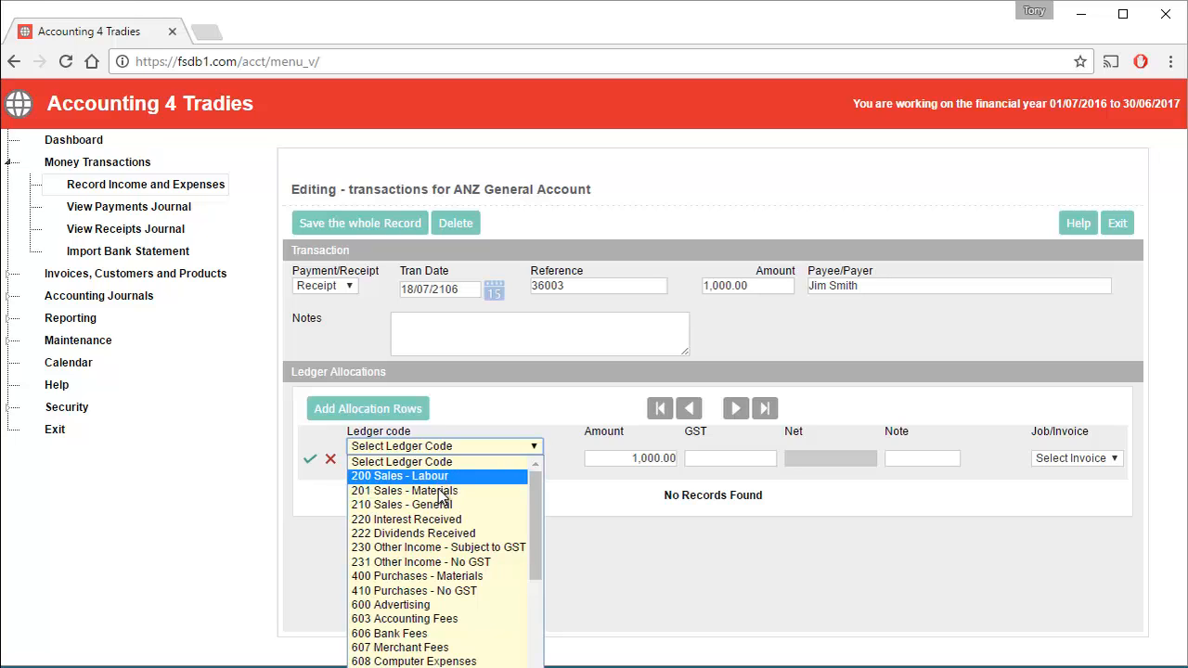
{"action": "left_click", "coordinate": [438, 491]}
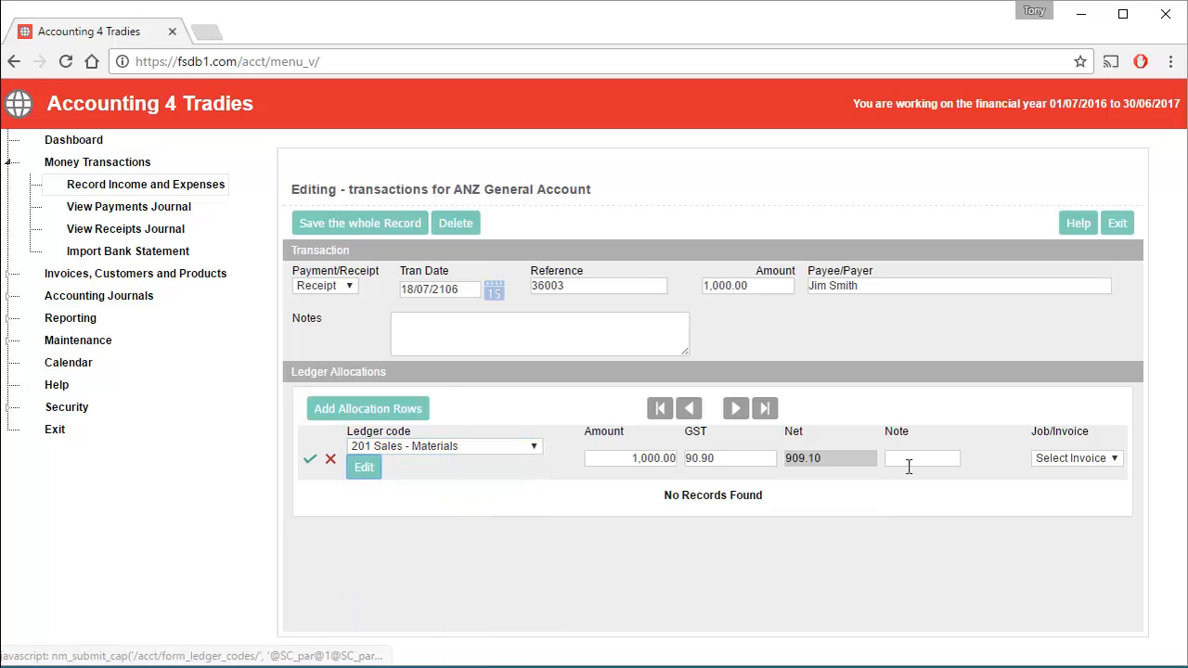
{"action": "key", "text": "Tab"}
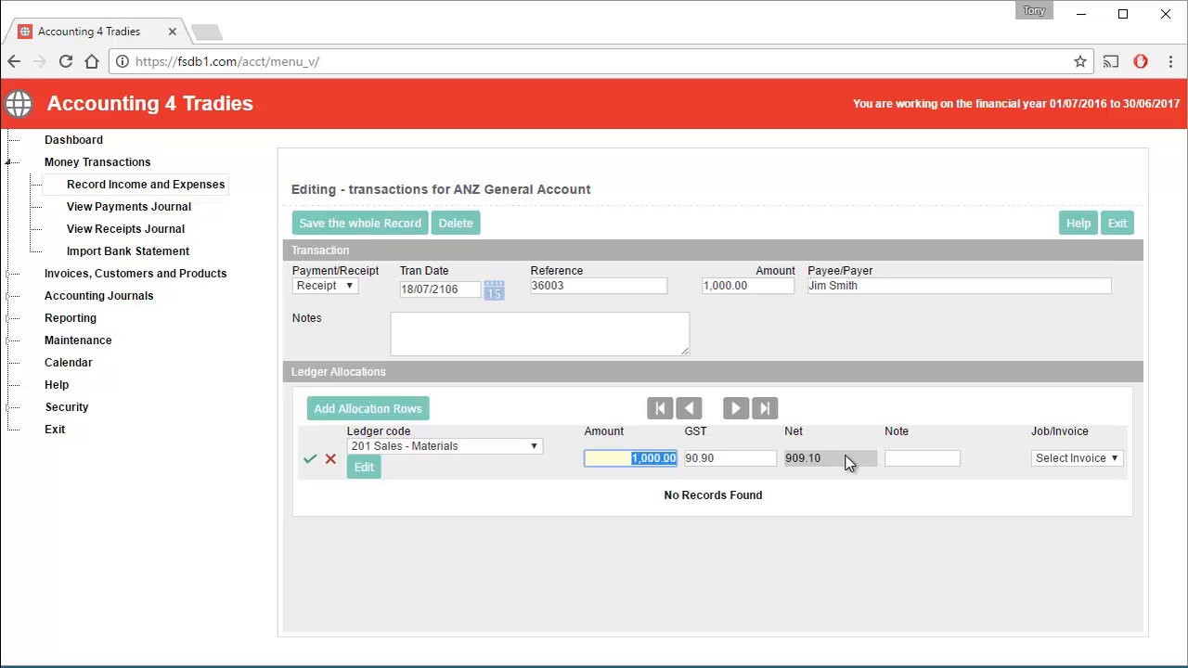
{"action": "type", "text": "500"}
{"action": "key", "text": "Tab"}
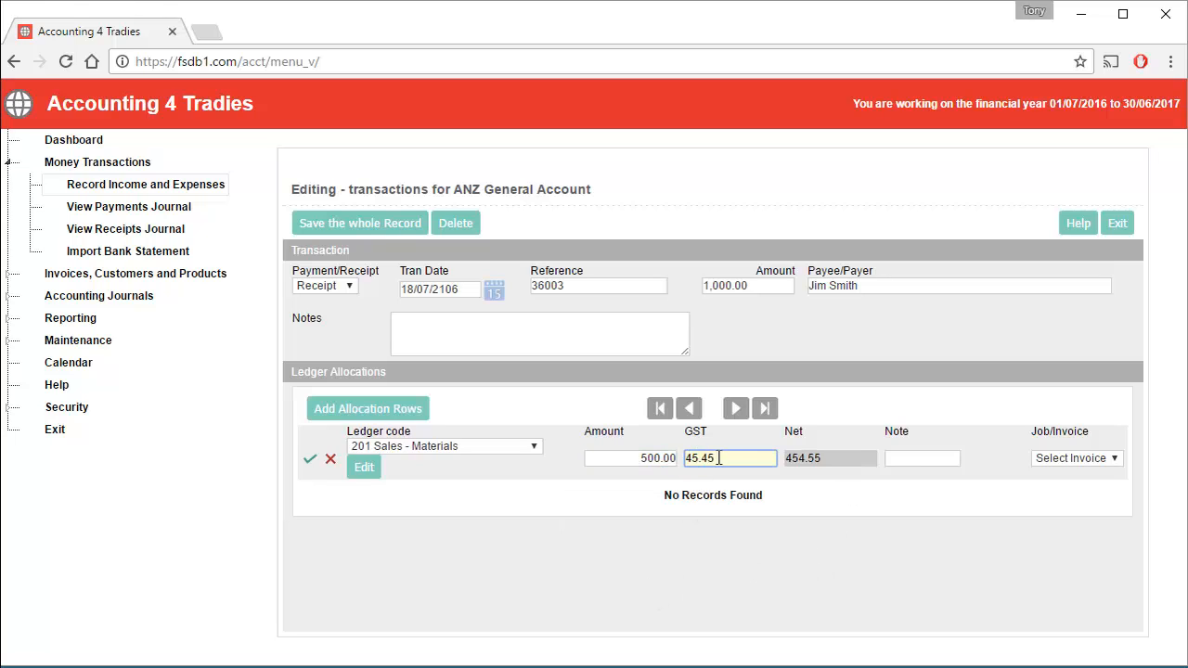
{"action": "left_click", "coordinate": [311, 462]}
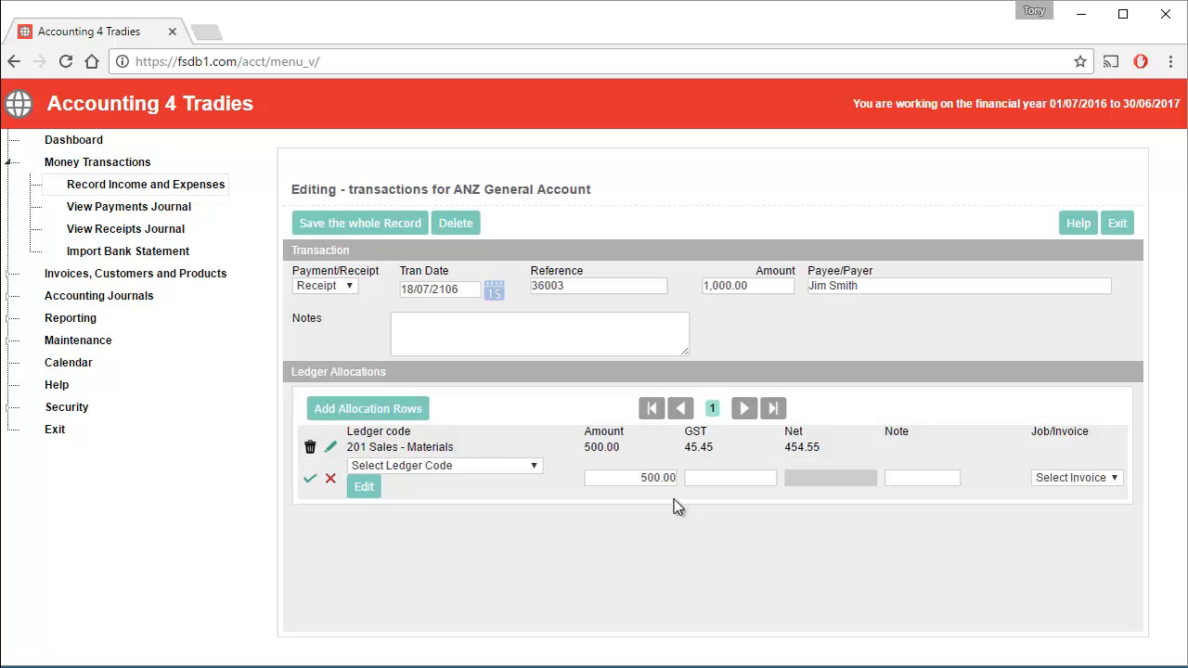
Allocate the remaining receipt amount to ledger code 210 Sales - General and save the whole record
{"action": "left_click", "coordinate": [467, 466]}
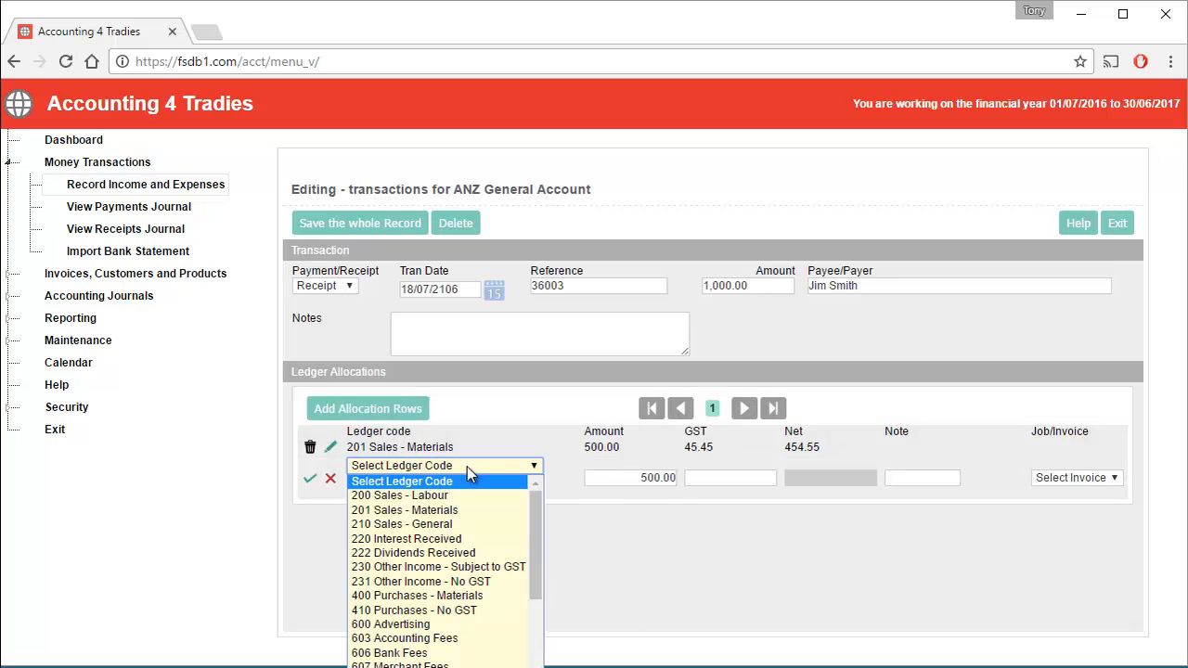
{"action": "left_click", "coordinate": [442, 524]}
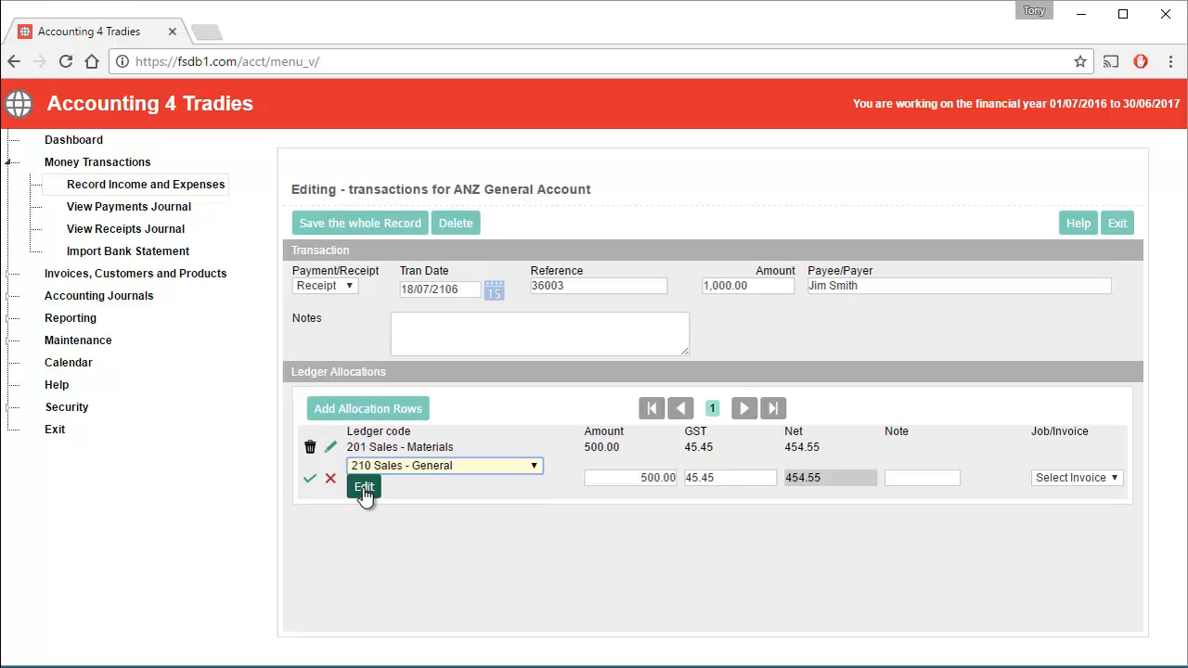
{"action": "left_click", "coordinate": [329, 449]}
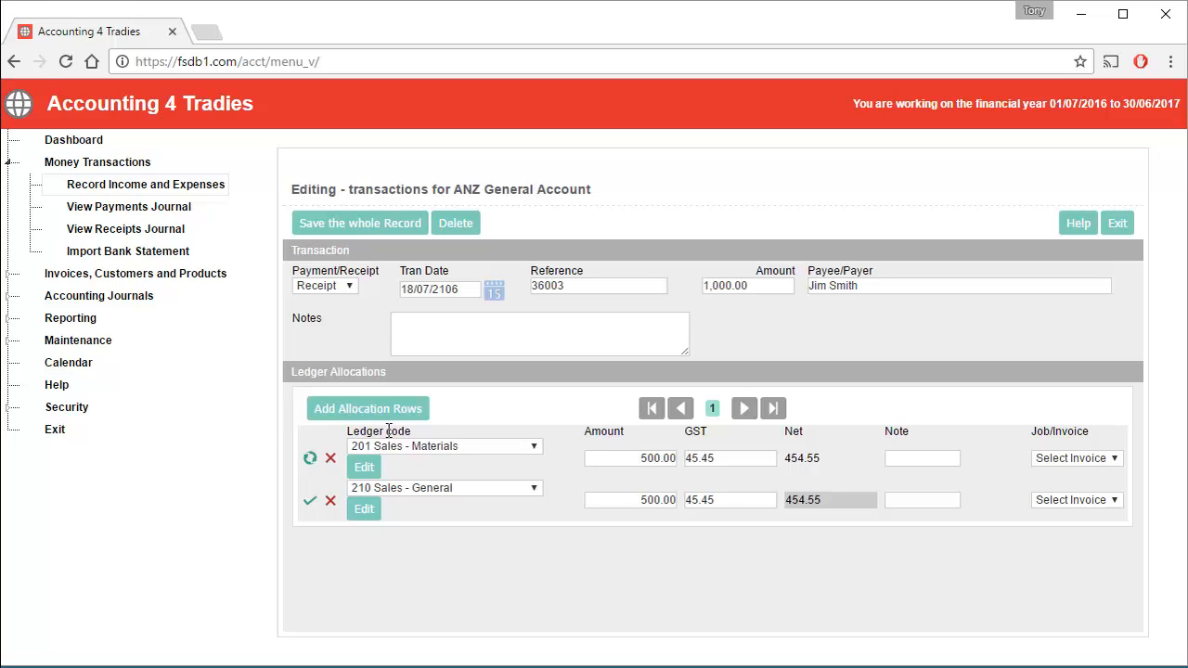
{"action": "left_click", "coordinate": [310, 457]}
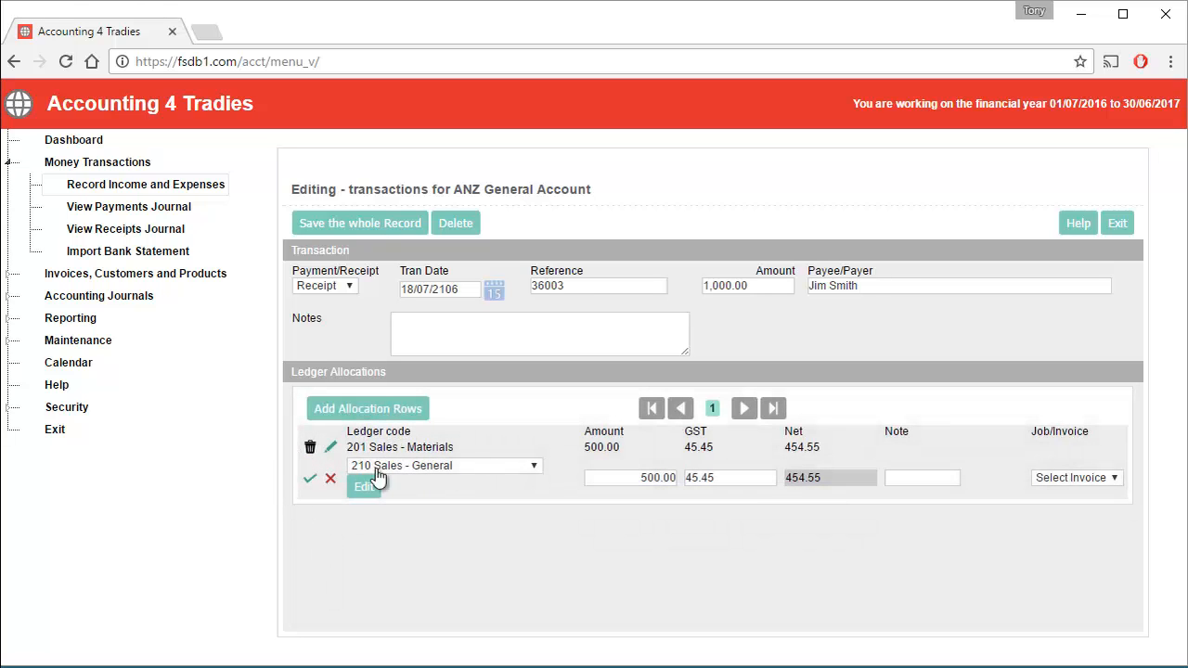
{"action": "left_click", "coordinate": [311, 483]}
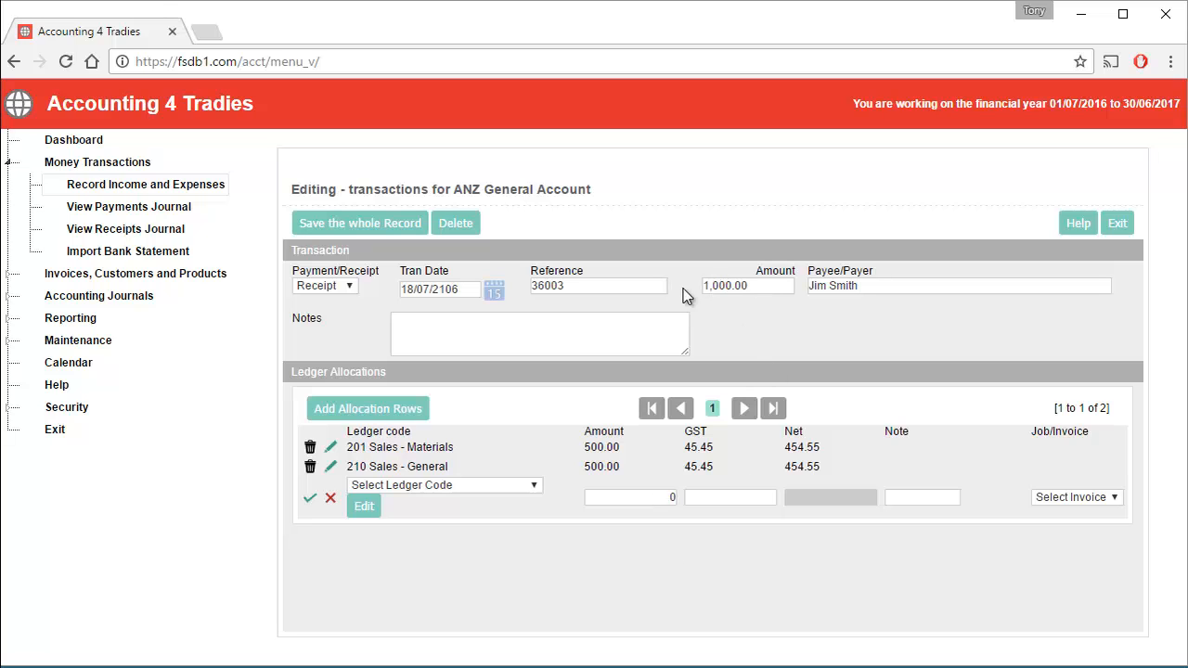
{"action": "left_click", "coordinate": [357, 225]}
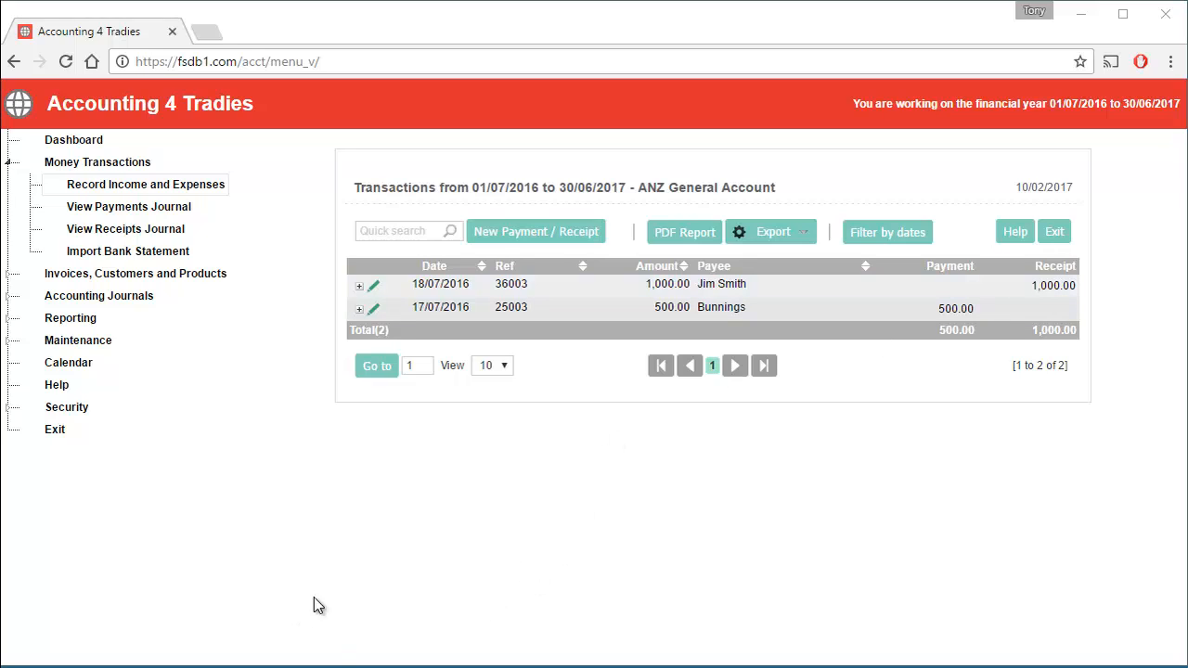
Examine the ledger entries behind the Bunnings payment, and view the payments and receipts journals
{"action": "left_click", "coordinate": [360, 311]}
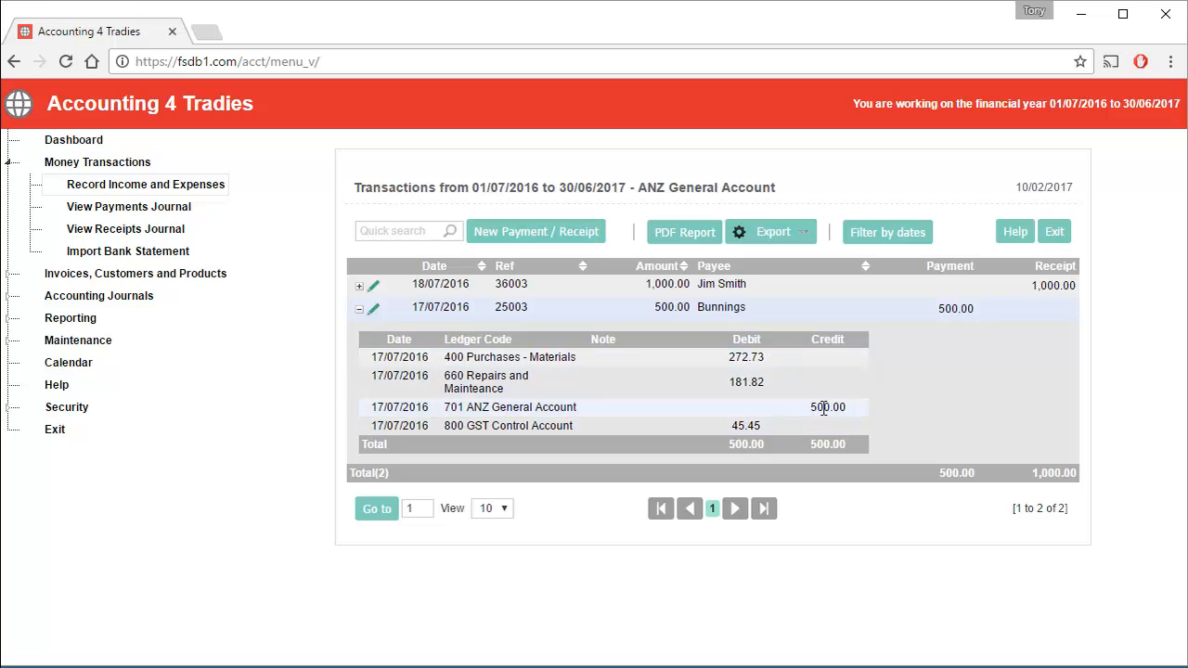
{"action": "left_click", "coordinate": [359, 310]}
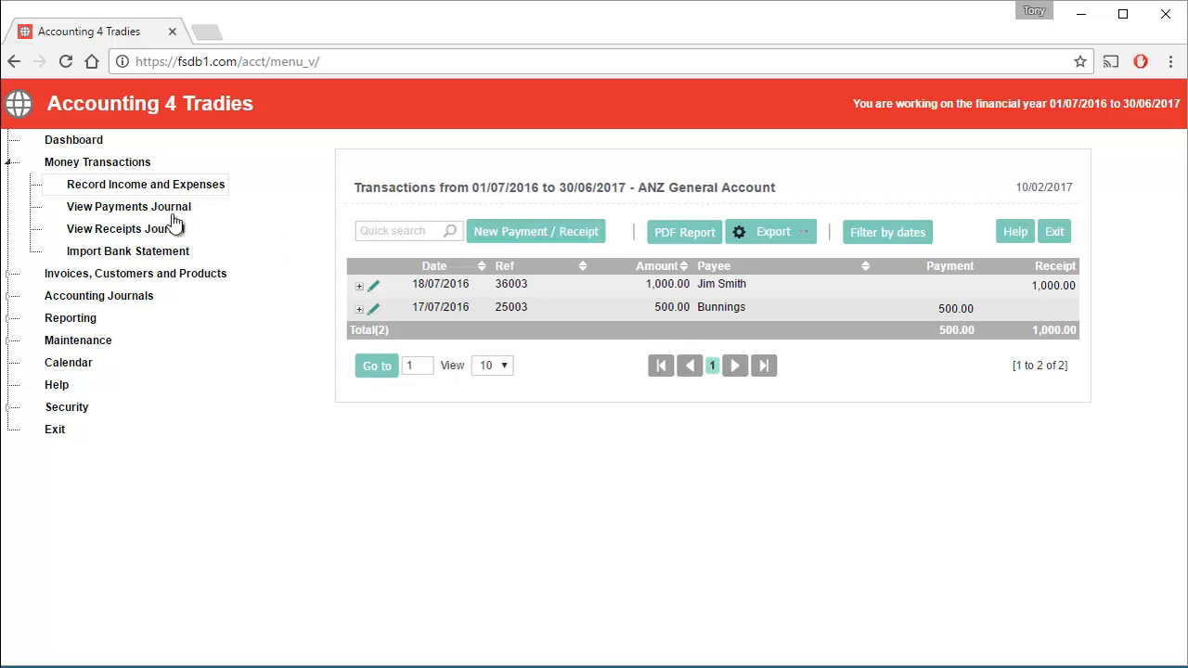
{"action": "left_click", "coordinate": [128, 211]}
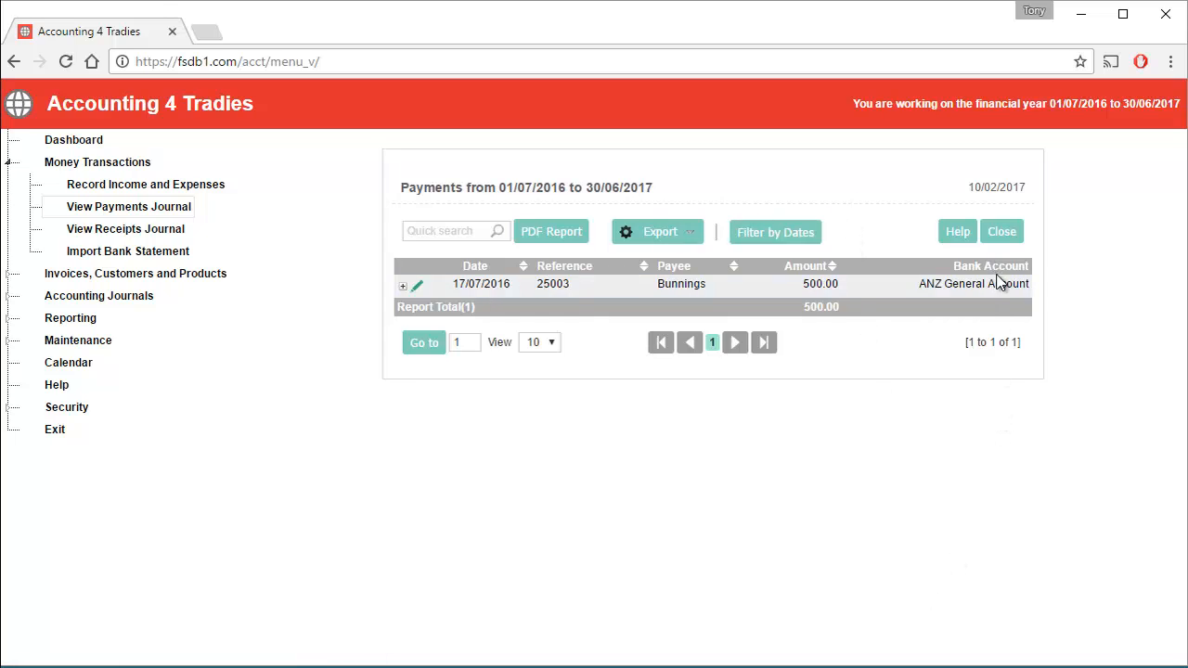
{"action": "left_click", "coordinate": [108, 237]}
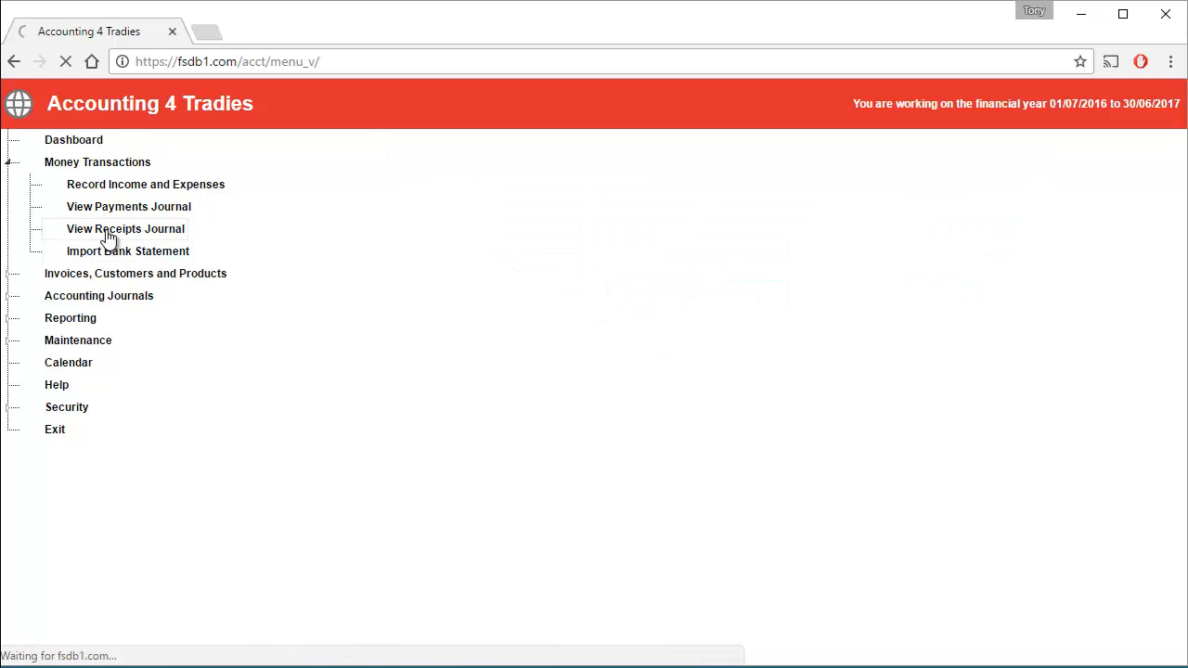